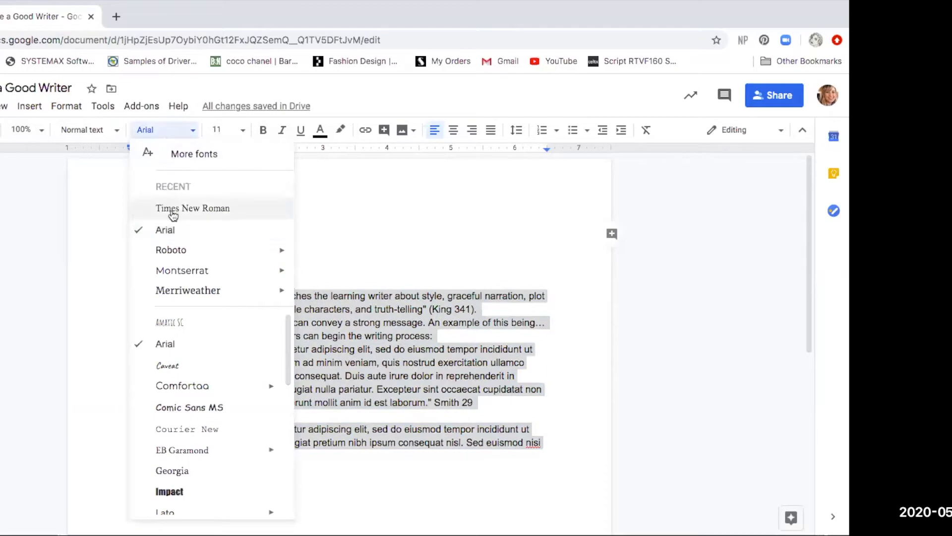
# - Set the font of the whole selected essay to Times New Roman, size 12
pyautogui.click(173, 209)
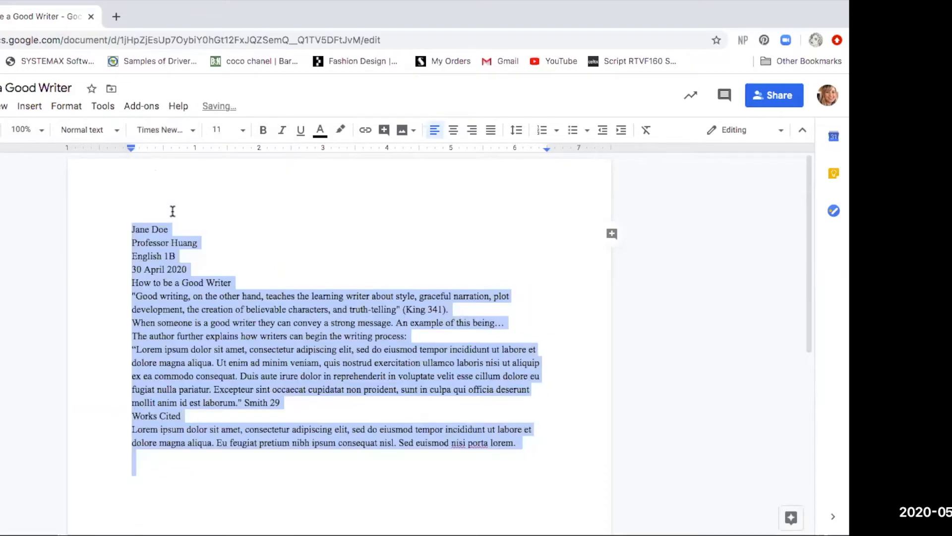
pyautogui.click(218, 130)
pyautogui.click(143, 174)
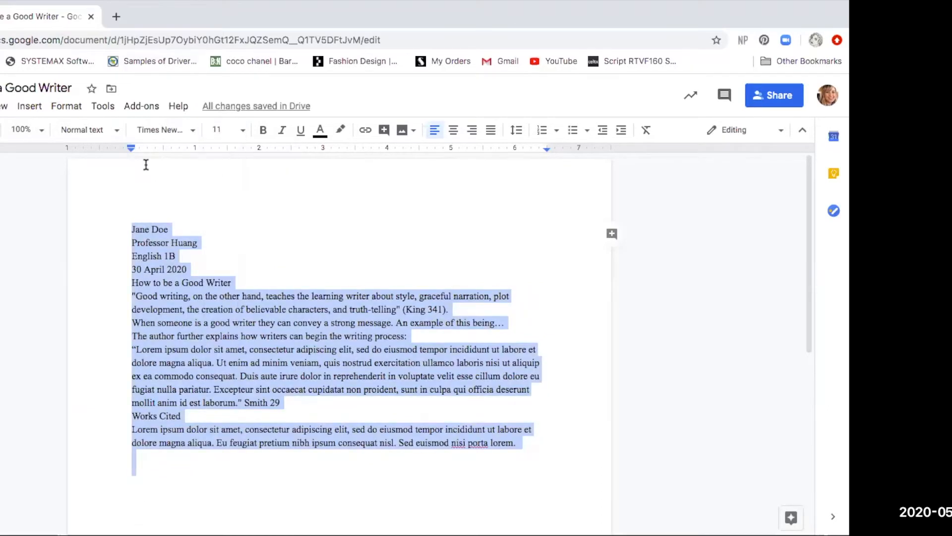
pyautogui.click(244, 134)
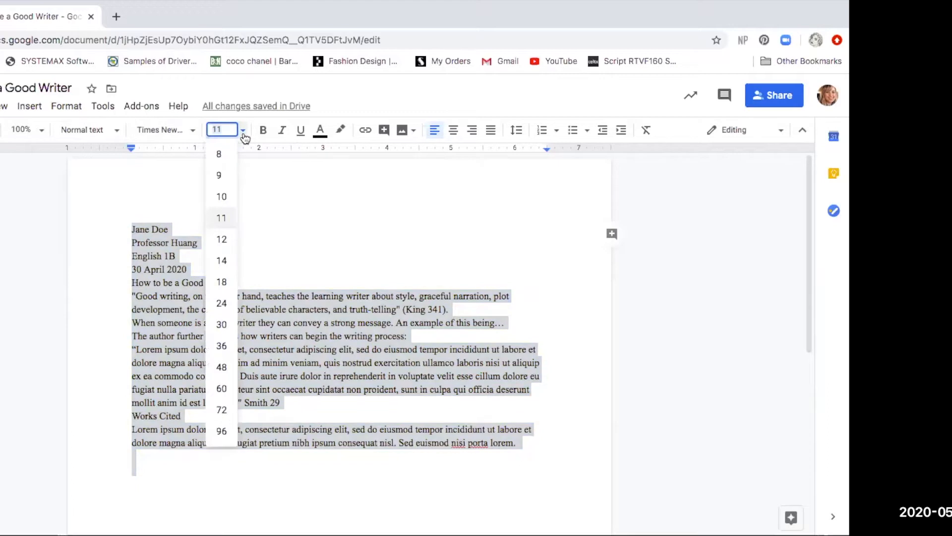
pyautogui.click(219, 240)
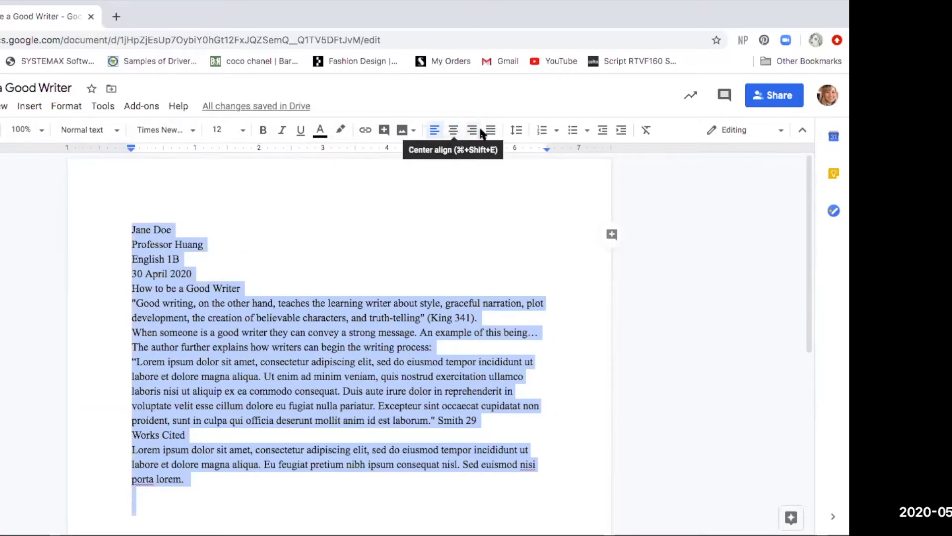
# - Apply double line spacing to the entire selected essay and deselect the text
pyautogui.click(518, 132)
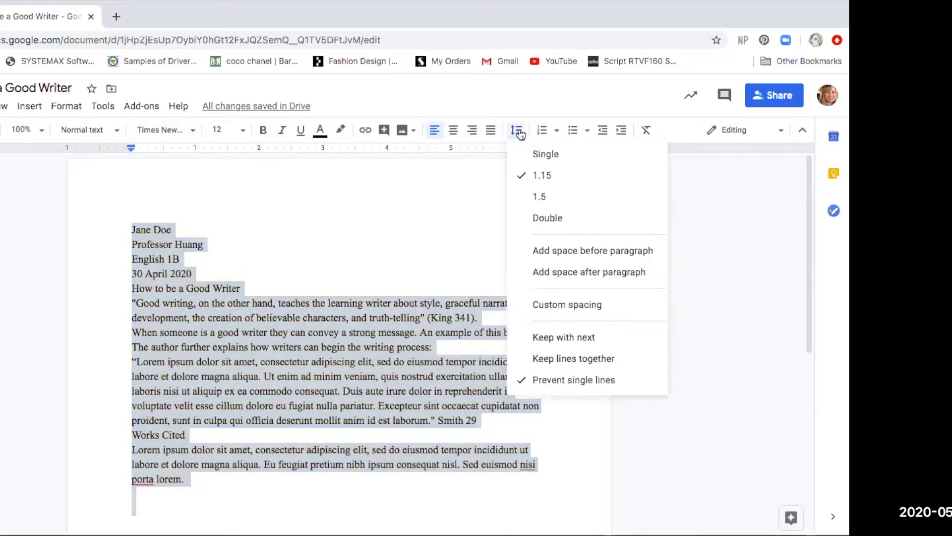
pyautogui.click(532, 219)
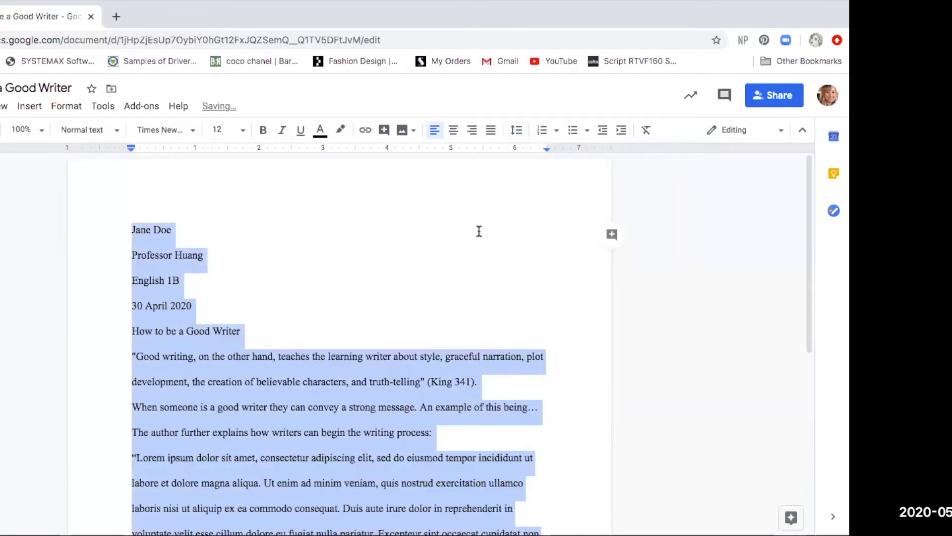
pyautogui.click(292, 304)
pyautogui.scroll(-4, 293, 305)
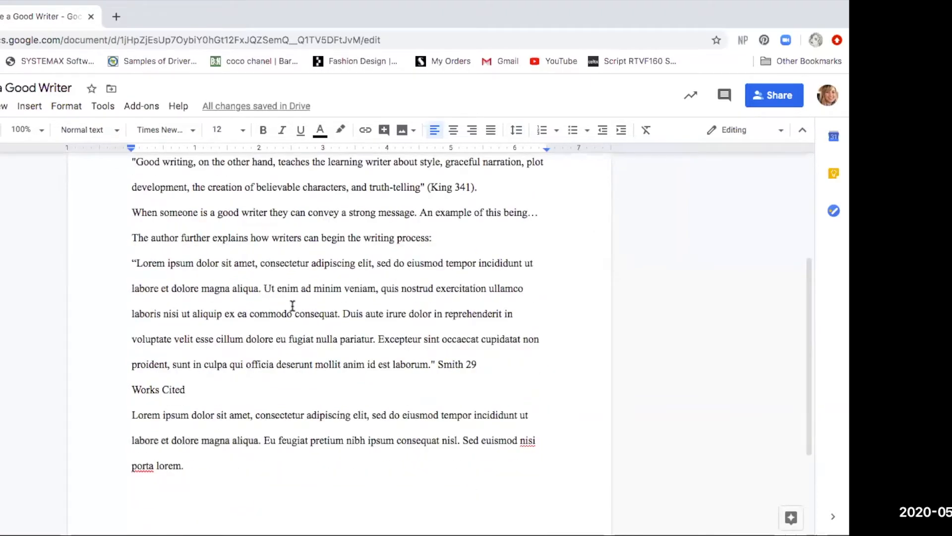
# - Insert a header at the start of the document and align it to the right
pyautogui.scroll(3, 293, 304)
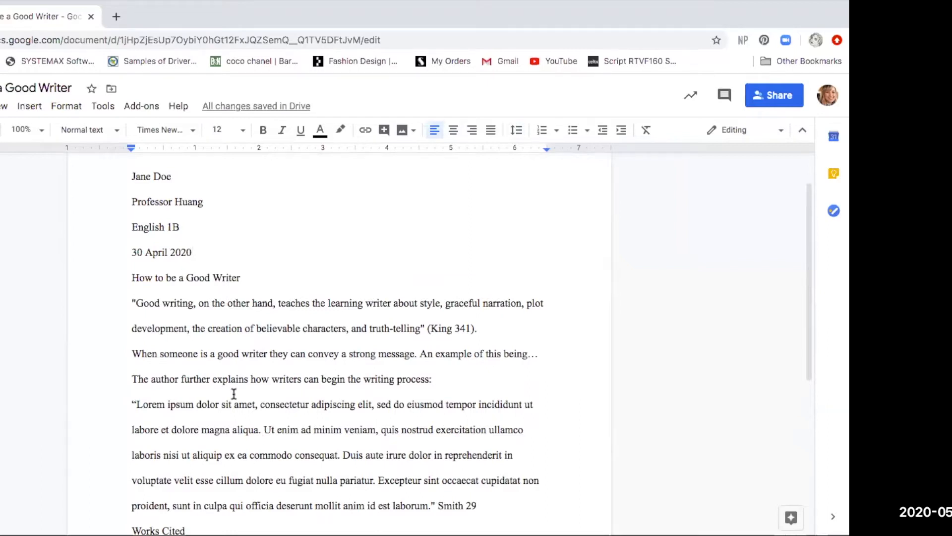
pyautogui.scroll(2, 233, 394)
pyautogui.click(101, 191)
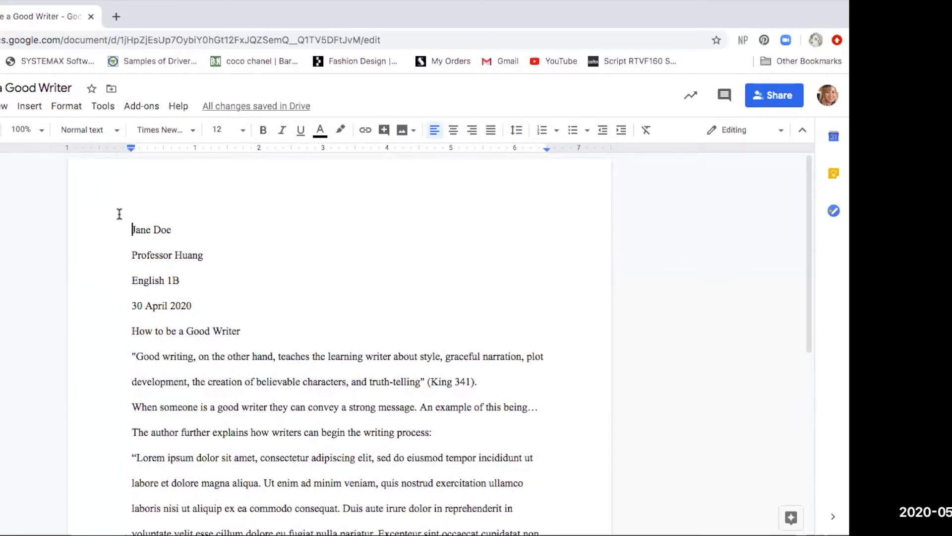
pyautogui.click(29, 107)
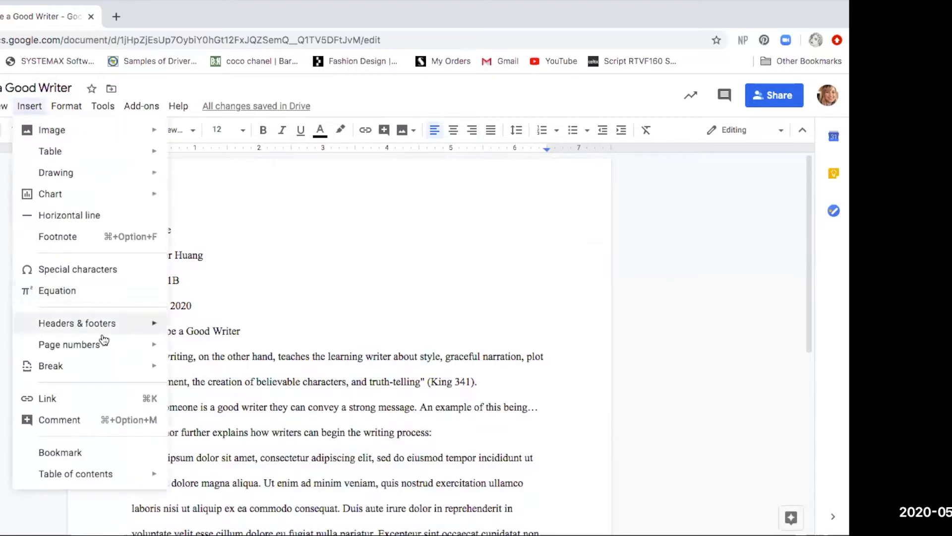
pyautogui.moveTo(102, 329)
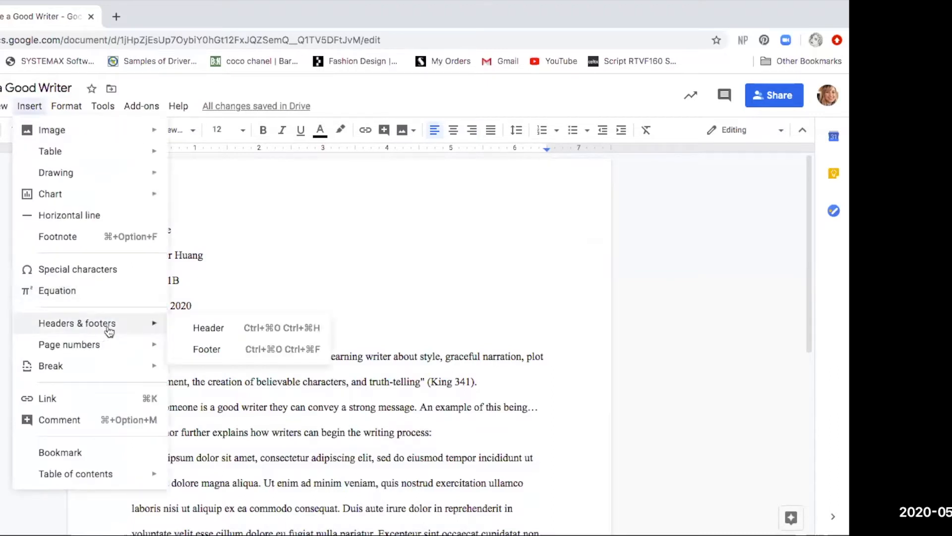
pyautogui.click(201, 336)
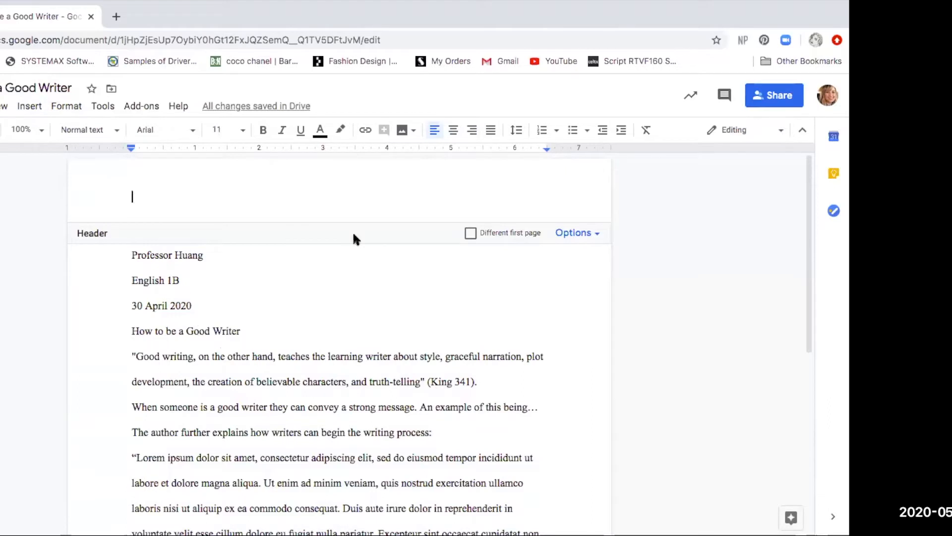
pyautogui.click(474, 131)
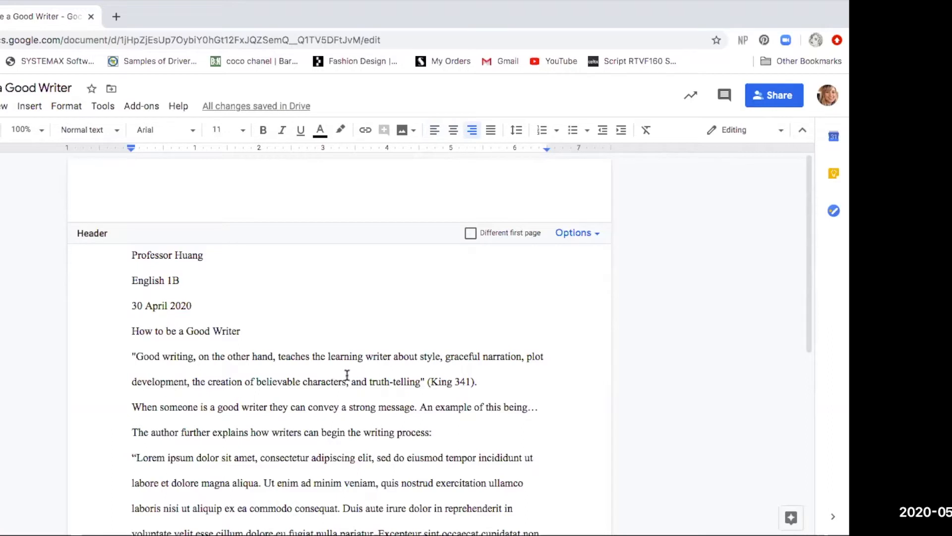
# - Enter the student's last name in the header and format it in Times New Roman, size 12
pyautogui.write('Doe')
pyautogui.moveTo(547, 197); pyautogui.dragTo(525, 198)
pyautogui.click(190, 141)
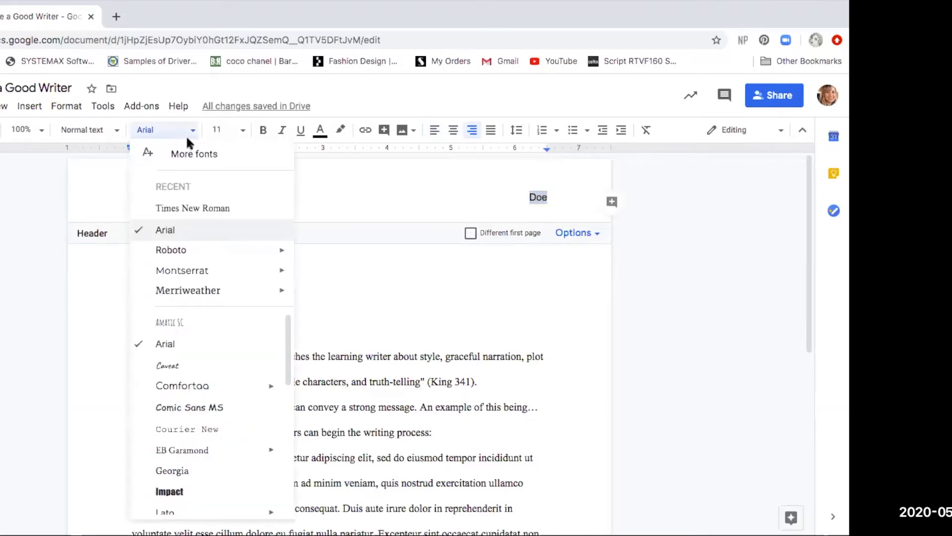
pyautogui.click(187, 208)
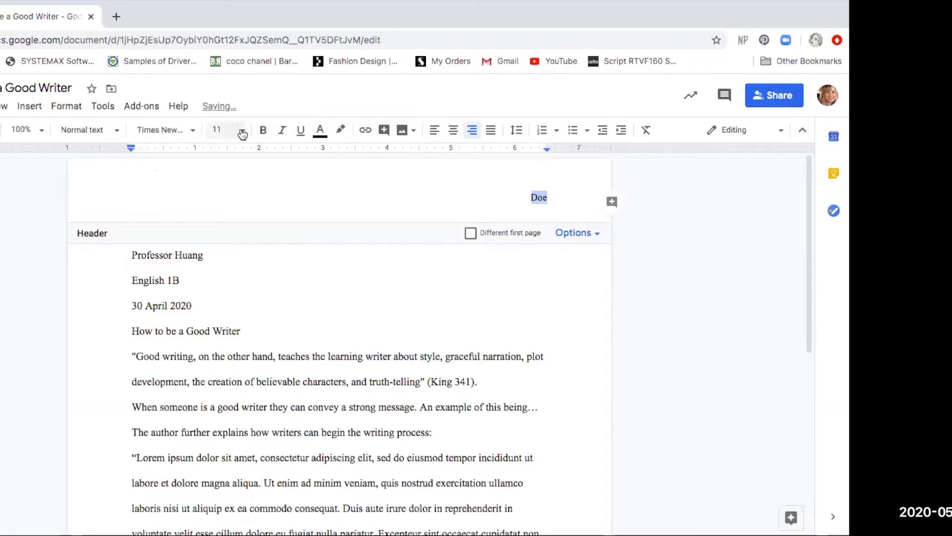
pyautogui.click(242, 134)
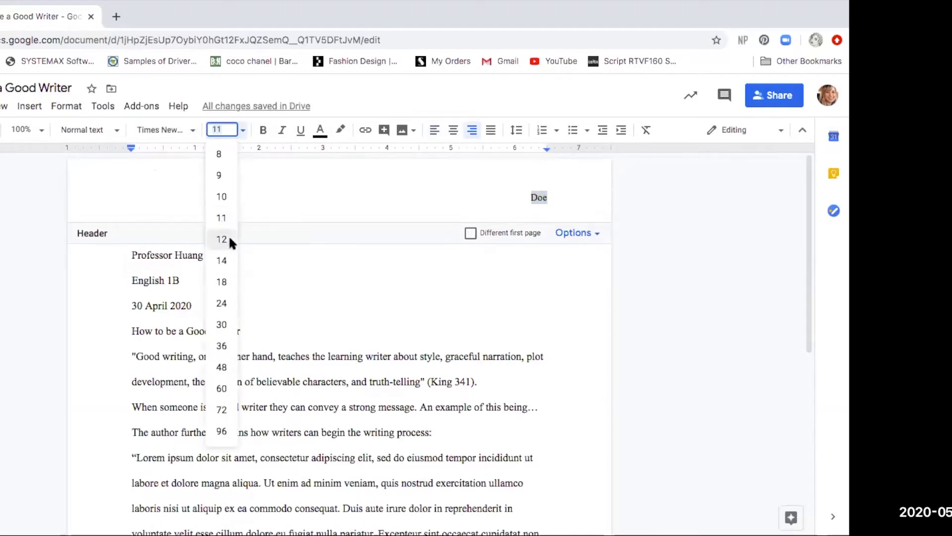
pyautogui.click(229, 236)
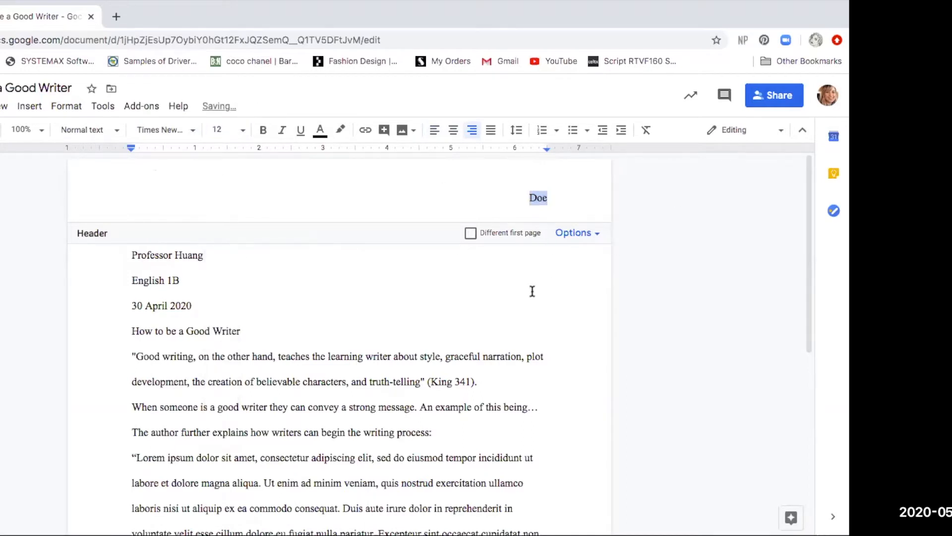
# - Add page numbers after the last name in the header, shown on the first page and starting at 1, and return to the body
pyautogui.click(550, 198)
pyautogui.click(575, 235)
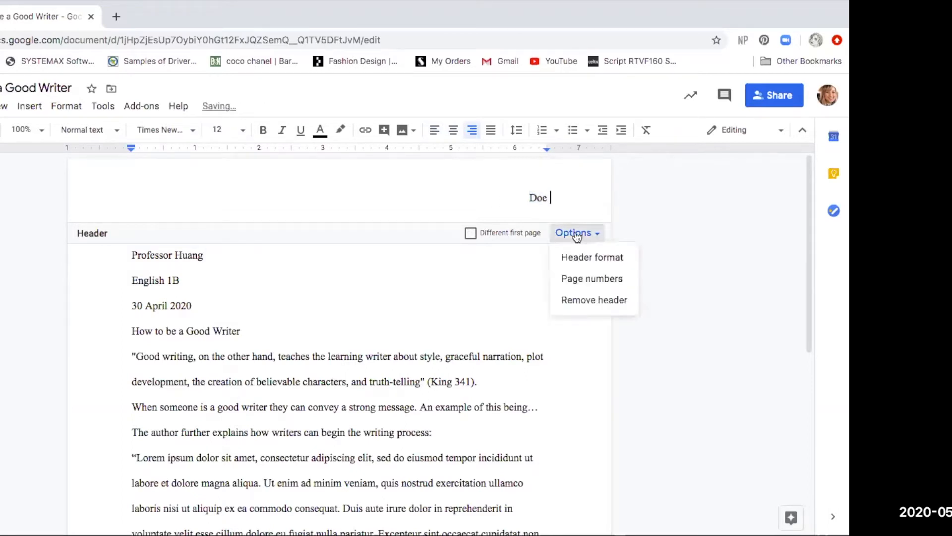
pyautogui.click(574, 235)
pyautogui.click(574, 235)
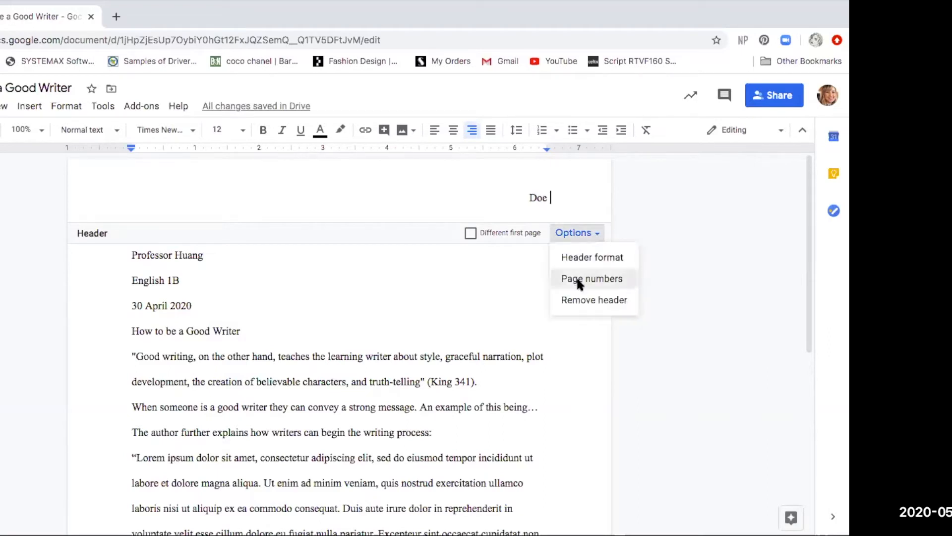
pyautogui.click(579, 282)
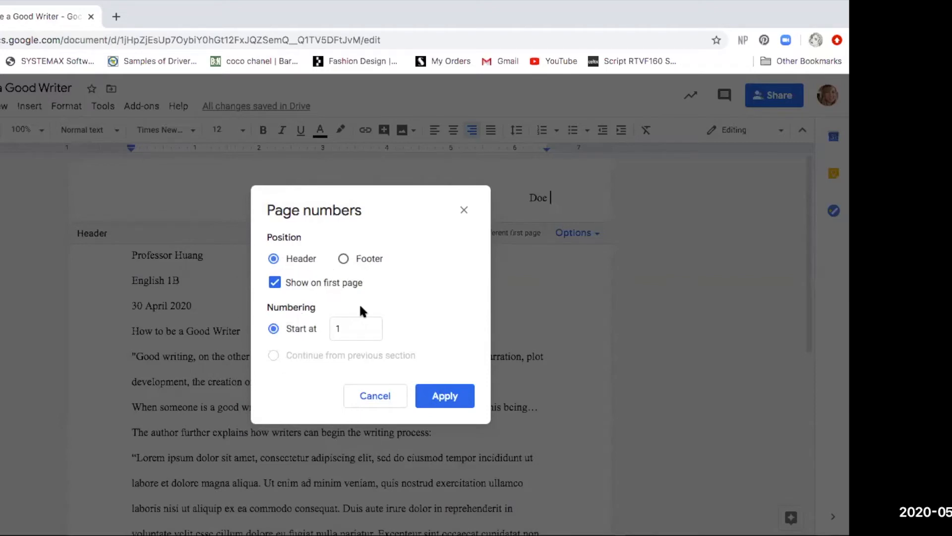
pyautogui.click(446, 396)
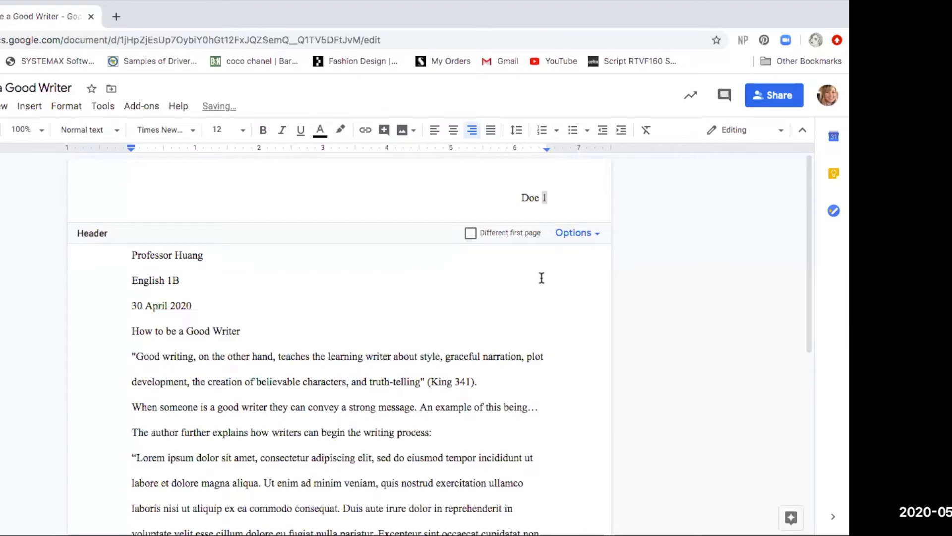
pyautogui.click(542, 277)
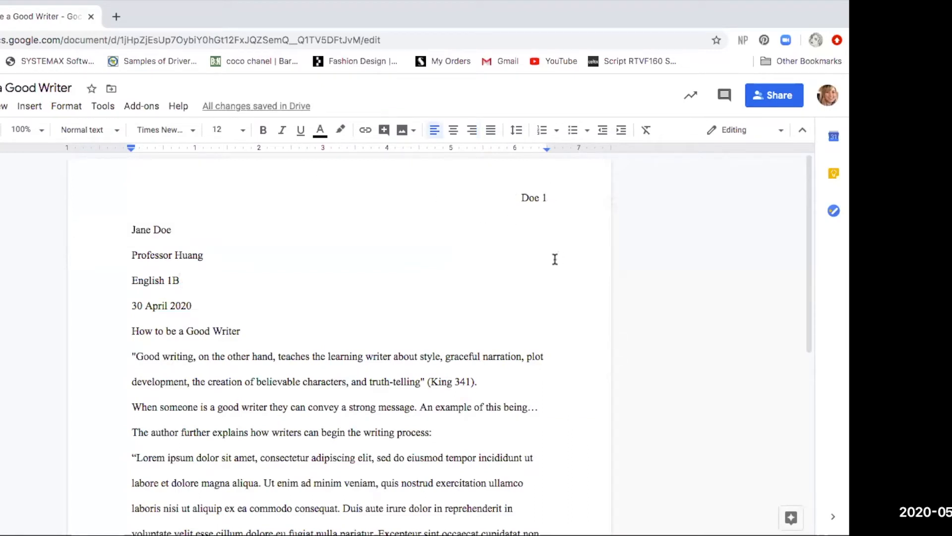
pyautogui.click(130, 231)
pyautogui.moveTo(165, 230); pyautogui.dragTo(195, 304)
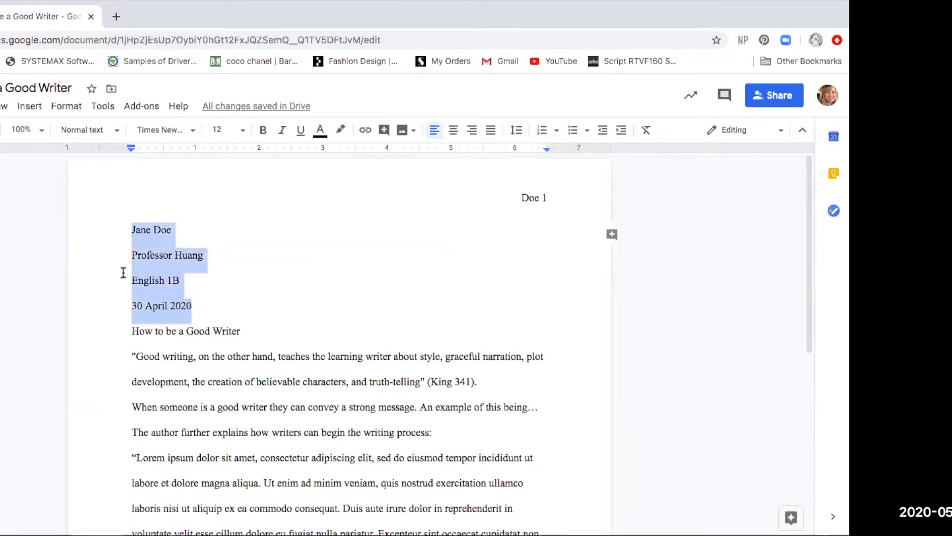
pyautogui.click(126, 230)
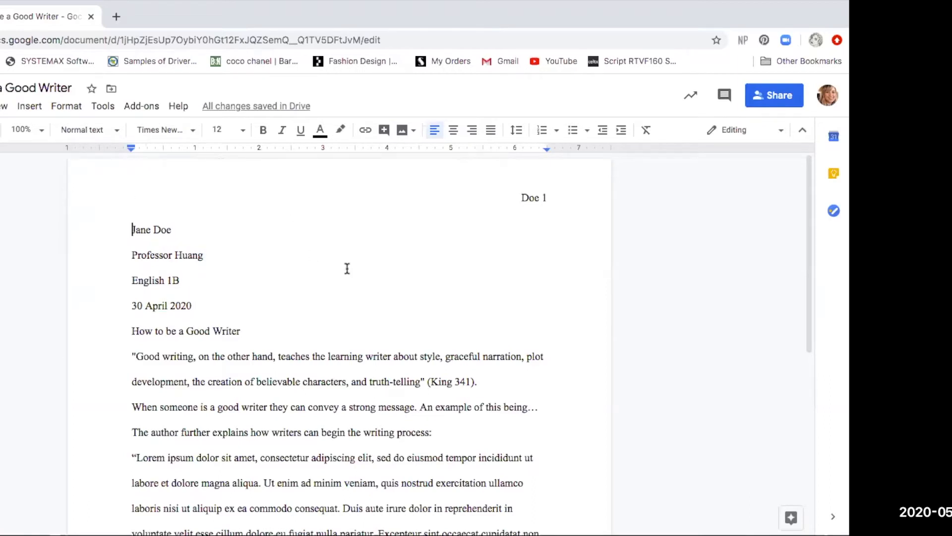
# - Center the title line "How to be a Good Writer" below the date
pyautogui.scroll(-1, 139, 273)
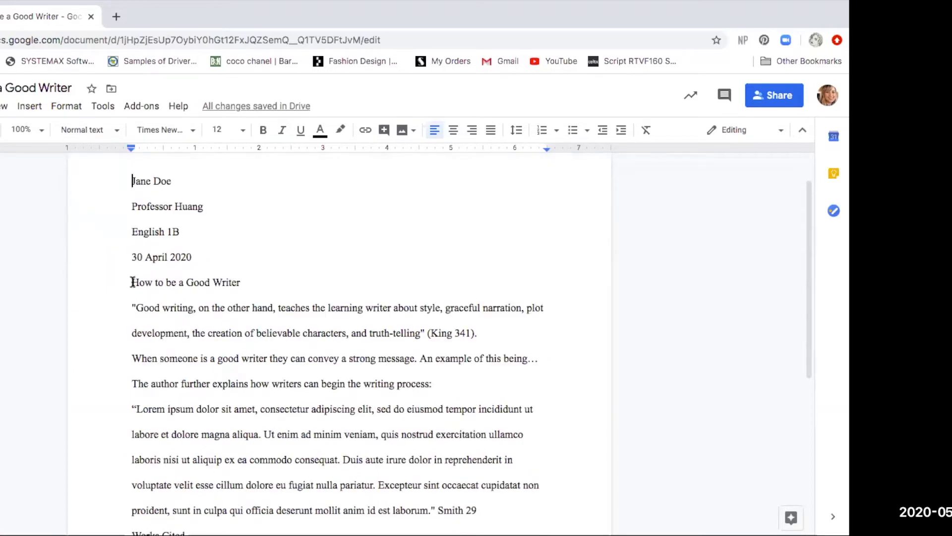
pyautogui.moveTo(132, 282); pyautogui.dragTo(242, 279)
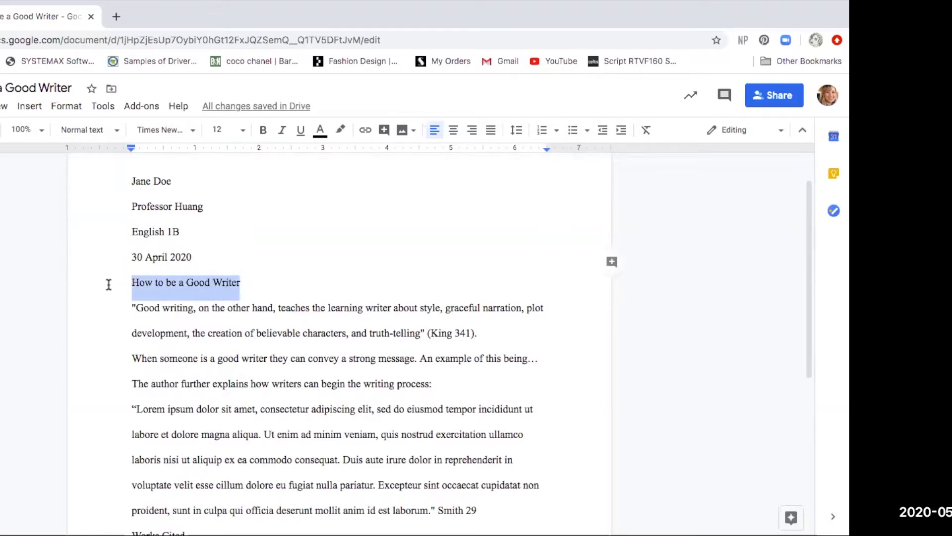
pyautogui.click(456, 131)
pyautogui.click(396, 261)
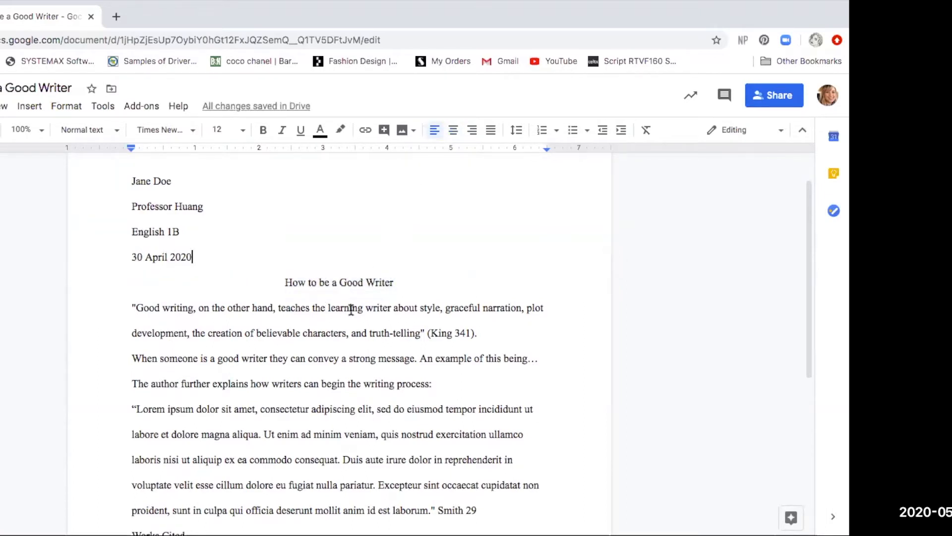
# - Indent the first lines of the "Good writing" quotation paragraph and the "When someone is a good writer" paragraph by half an inch
pyautogui.scroll(-2, 50, 278)
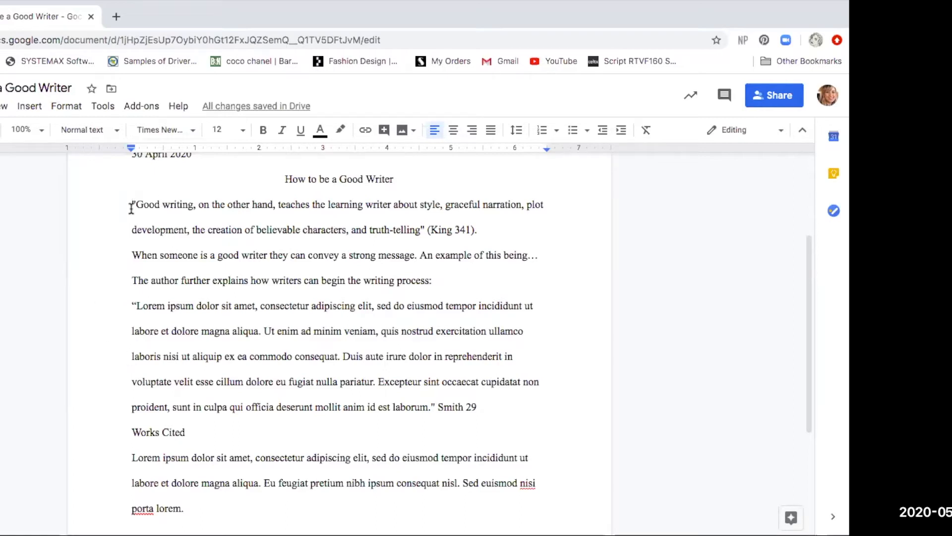
pyautogui.press('Tab')
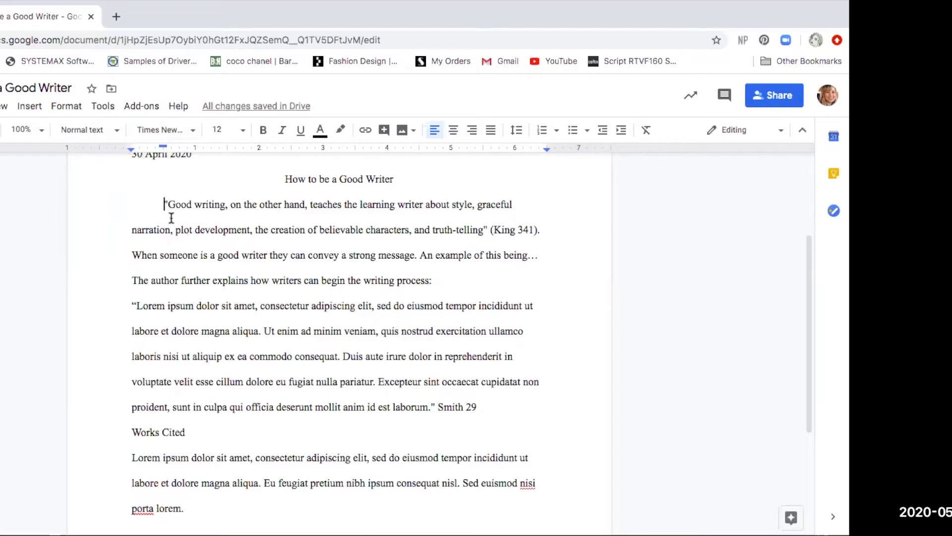
pyautogui.write('"')
pyautogui.click(133, 254)
pyautogui.press('Tab')
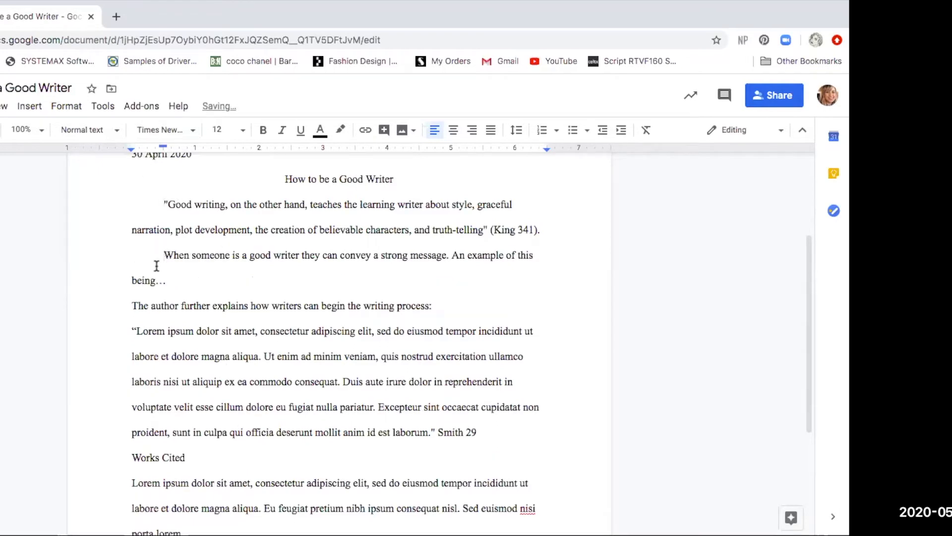
# - Examine the parenthetical citation ending the first body paragraph, including its author's last name and page number
pyautogui.scroll(2, 130, 320)
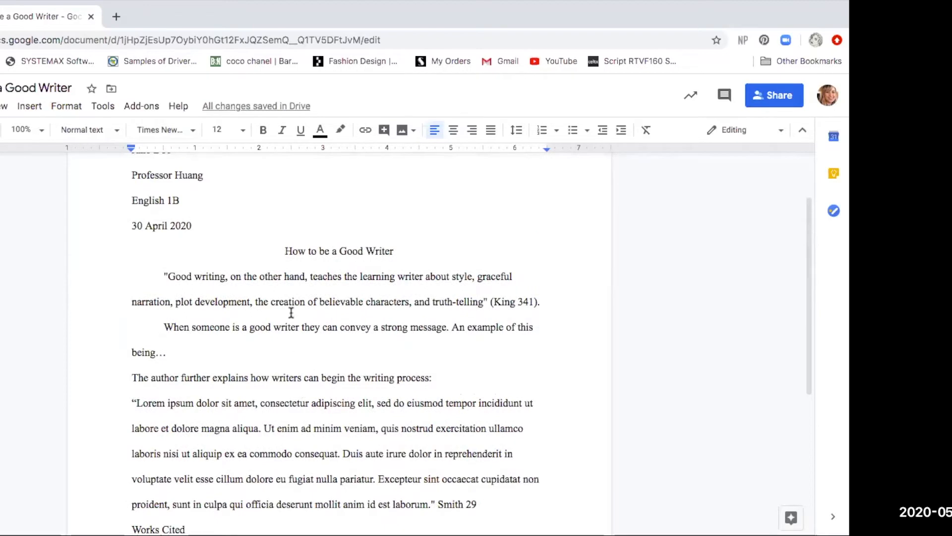
pyautogui.click(164, 276)
pyautogui.moveTo(491, 302); pyautogui.dragTo(538, 304)
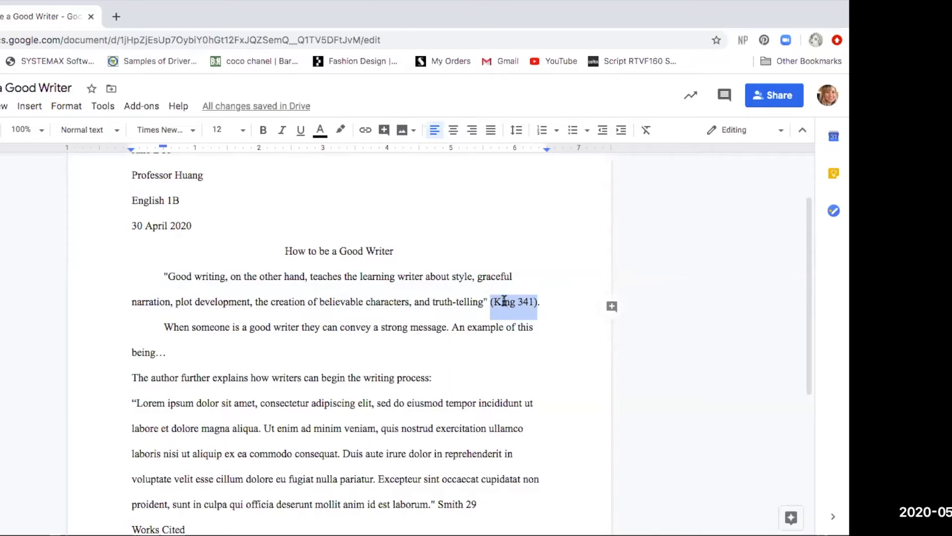
pyautogui.click(501, 298)
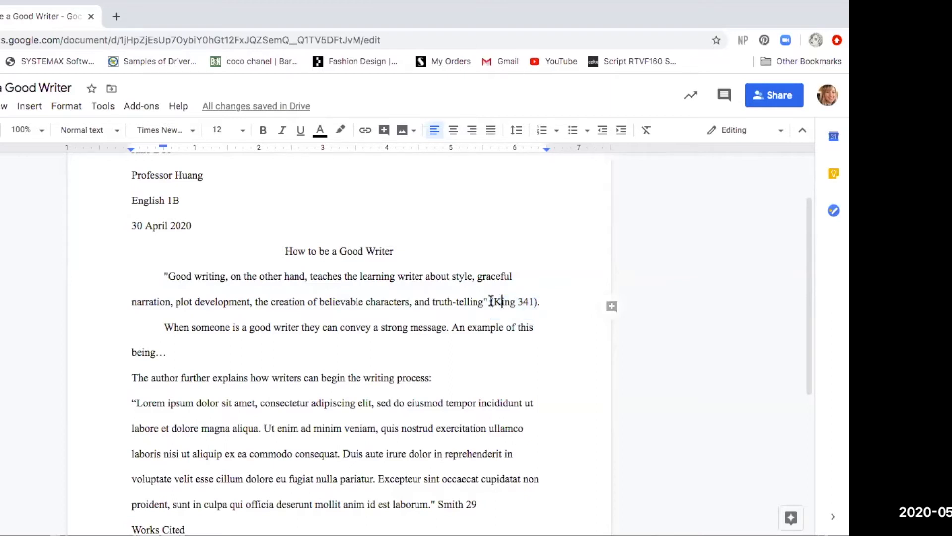
pyautogui.moveTo(494, 301); pyautogui.dragTo(512, 302)
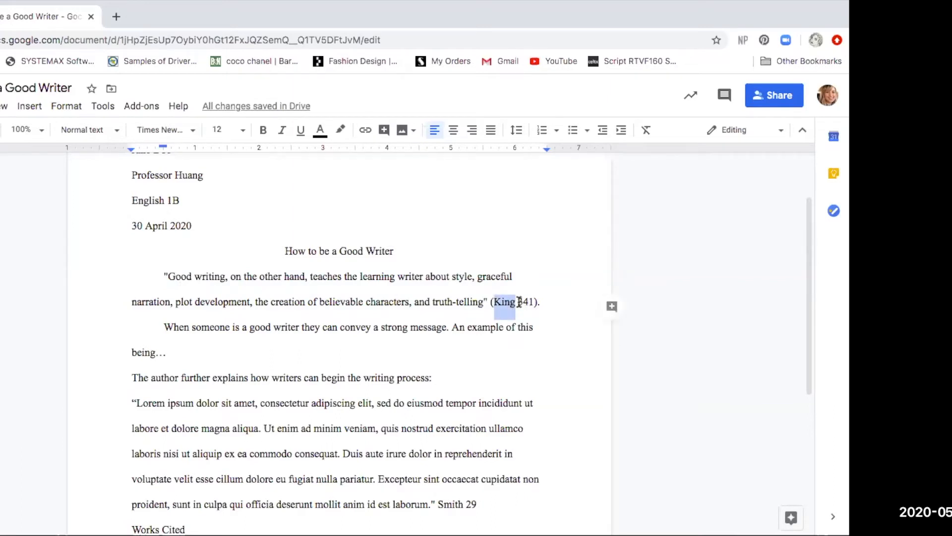
pyautogui.click(519, 302)
pyautogui.doubleClick(532, 302)
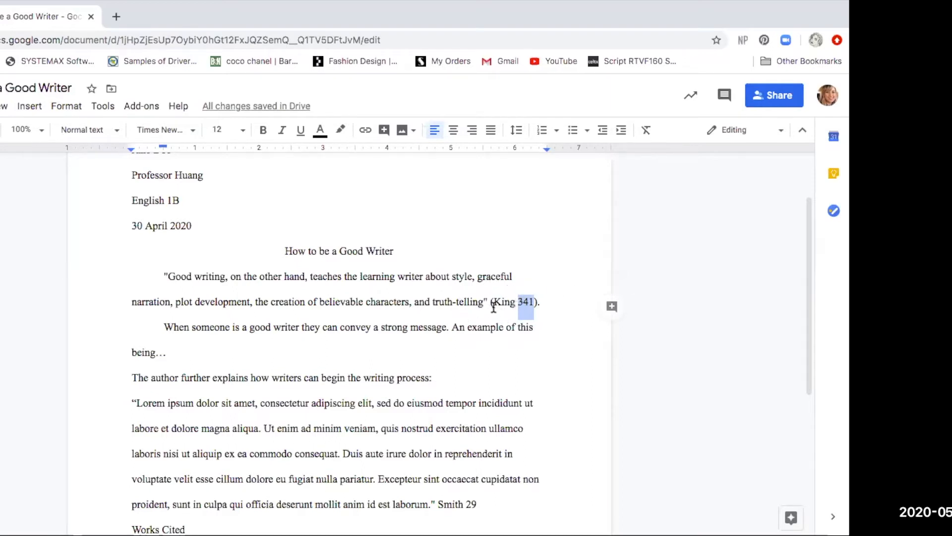
# - Indent the entire long "Lorem ipsum" quotation below the "The author further explains" sentence by 1 inch as a block quote
pyautogui.moveTo(494, 301); pyautogui.dragTo(534, 304)
pyautogui.click(541, 301)
pyautogui.scroll(-4, 144, 304)
pyautogui.click(129, 206)
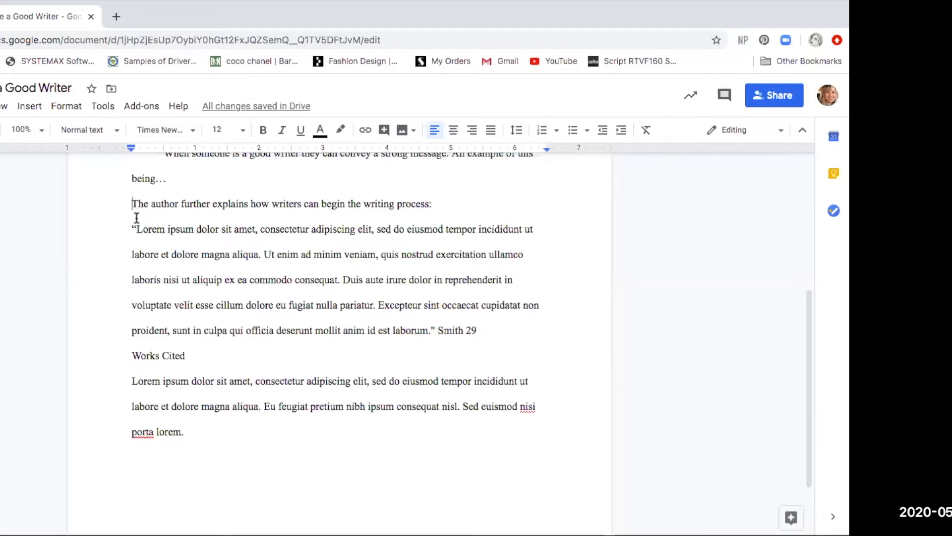
pyautogui.moveTo(127, 202); pyautogui.dragTo(436, 208)
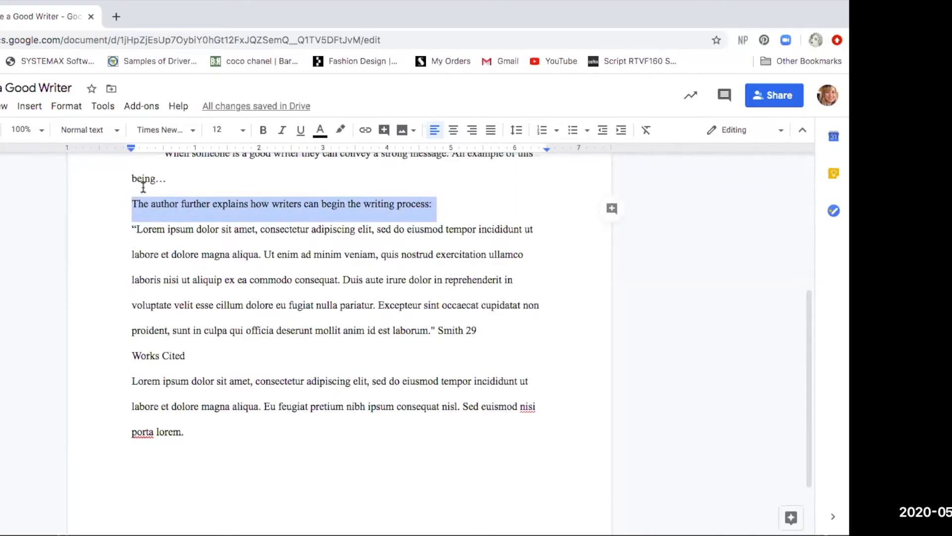
pyautogui.click(134, 228)
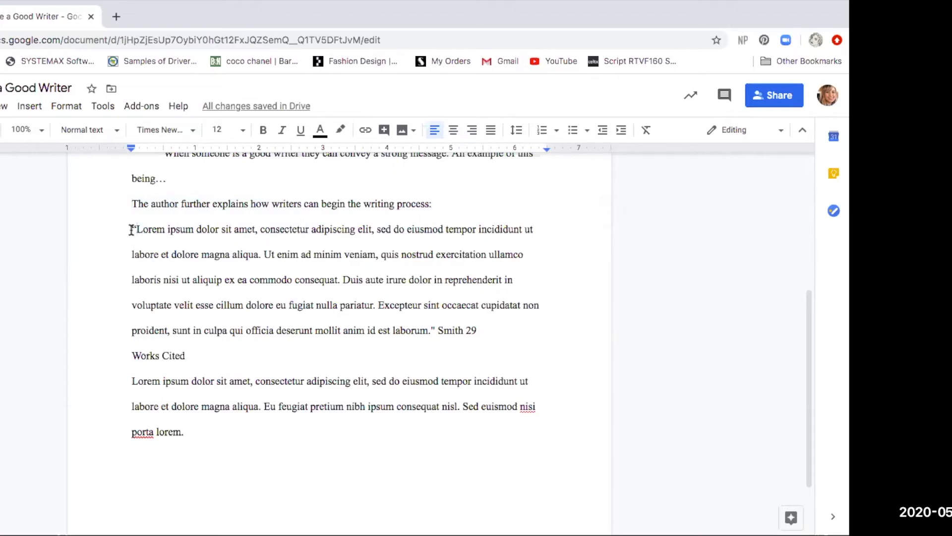
pyautogui.moveTo(134, 230); pyautogui.dragTo(475, 333)
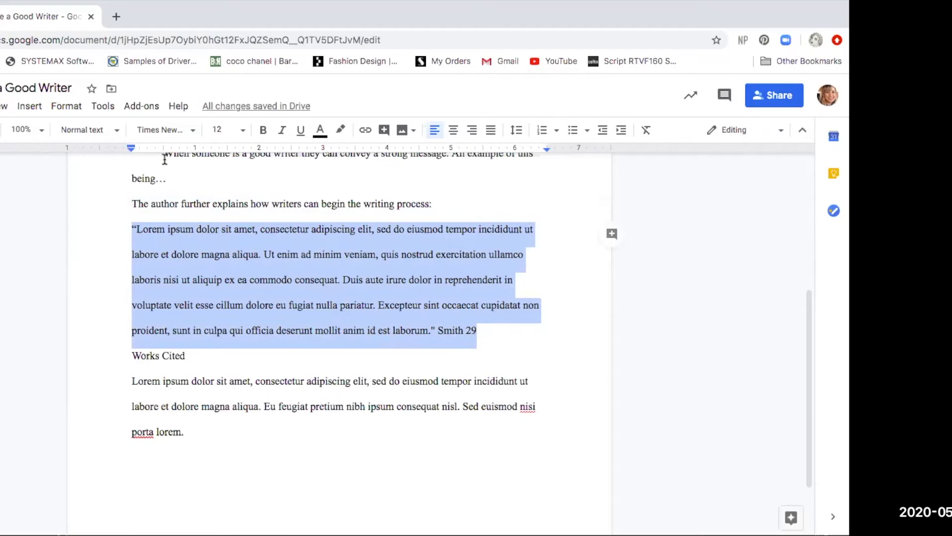
pyautogui.moveTo(132, 149); pyautogui.dragTo(197, 151)
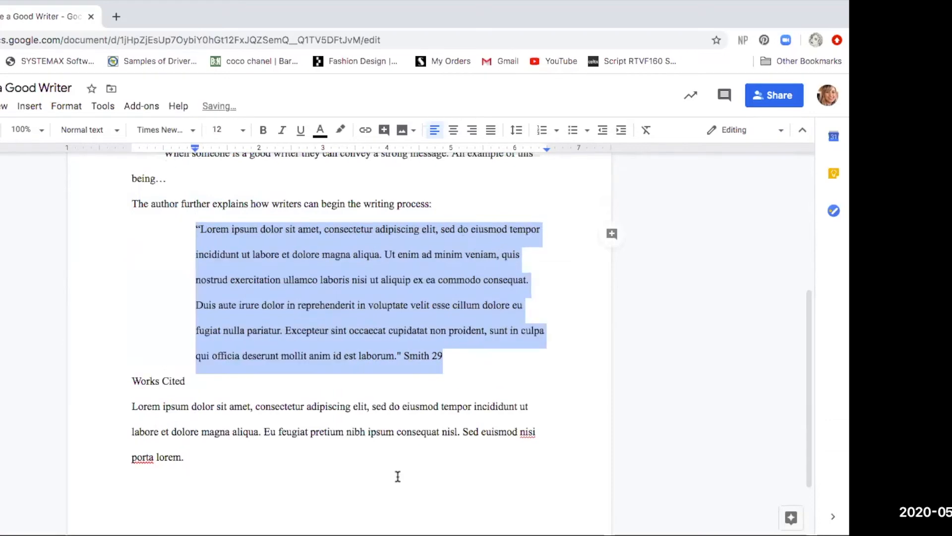
# - Remove the opening and closing quotation marks from the indented block quotation
pyautogui.click(201, 229)
pyautogui.press('BackSpace')
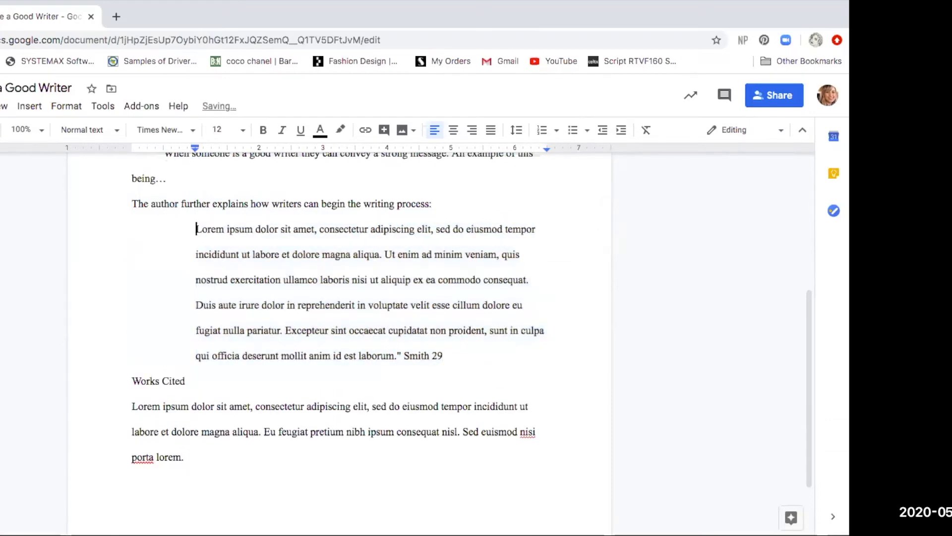
pyautogui.click(401, 355)
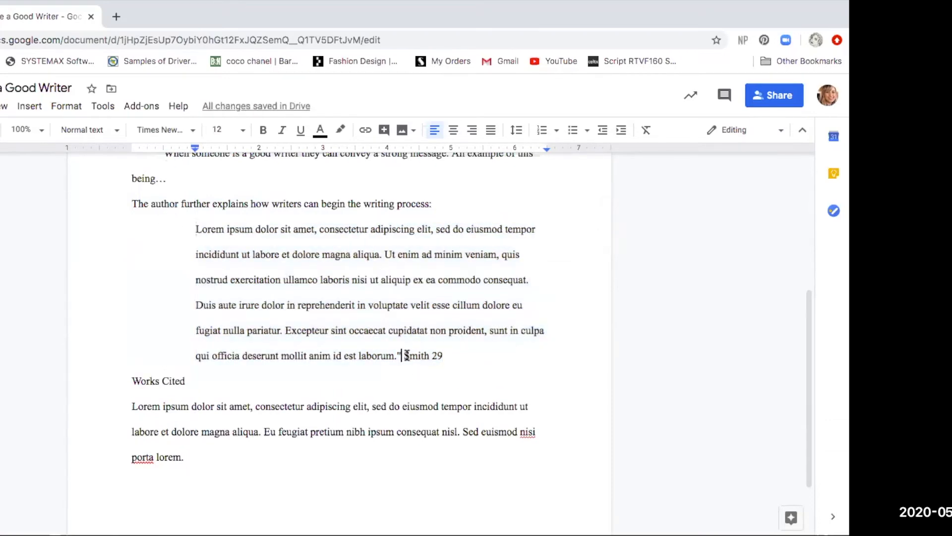
pyautogui.press('BackSpace')
# - Enclose the author name and page number at the end of the block quotation in parentheses, after the period
pyautogui.moveTo(440, 355); pyautogui.dragTo(397, 354)
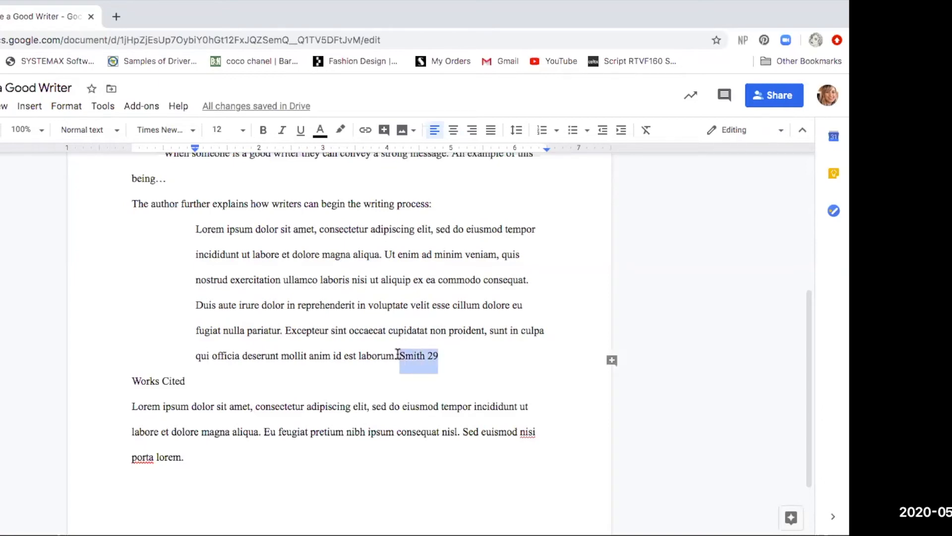
pyautogui.click(397, 354)
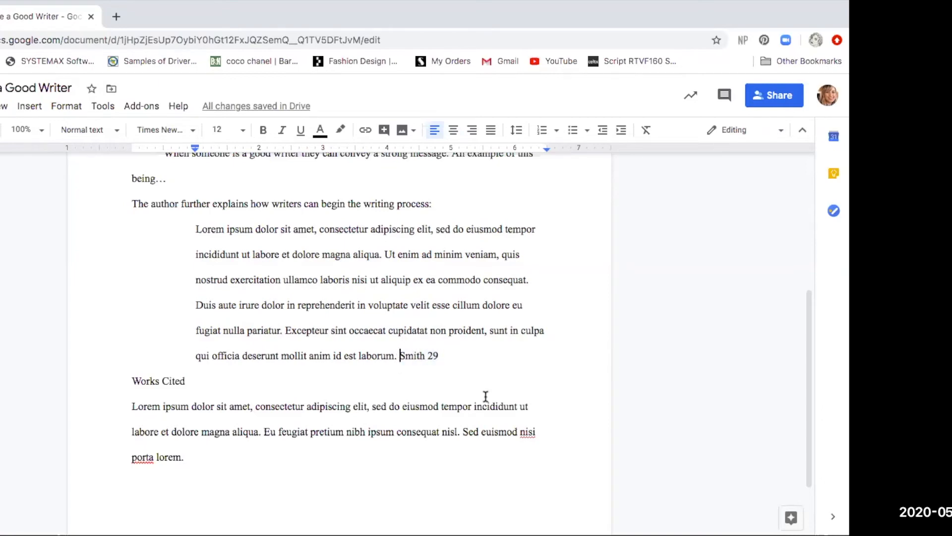
pyautogui.write('(')
pyautogui.click(443, 355)
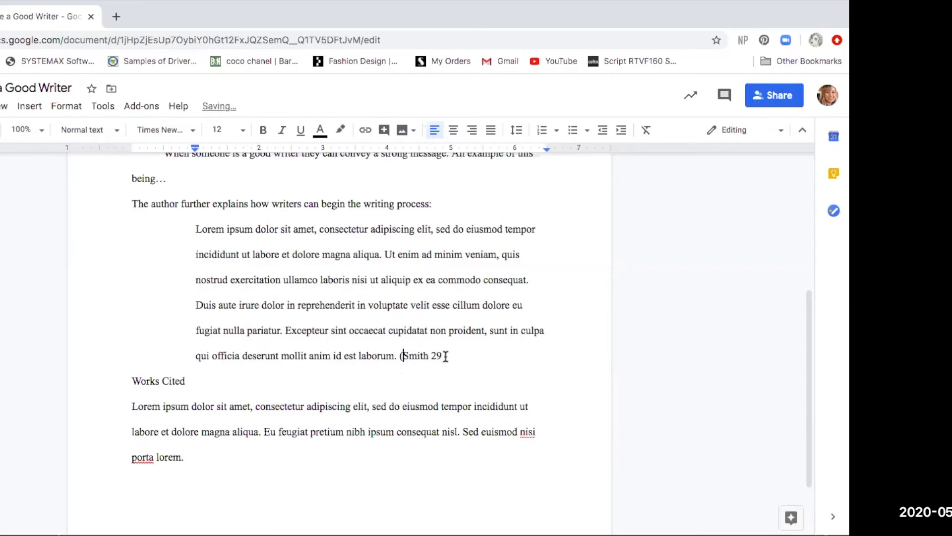
pyautogui.write(')')
pyautogui.moveTo(399, 357); pyautogui.dragTo(349, 350)
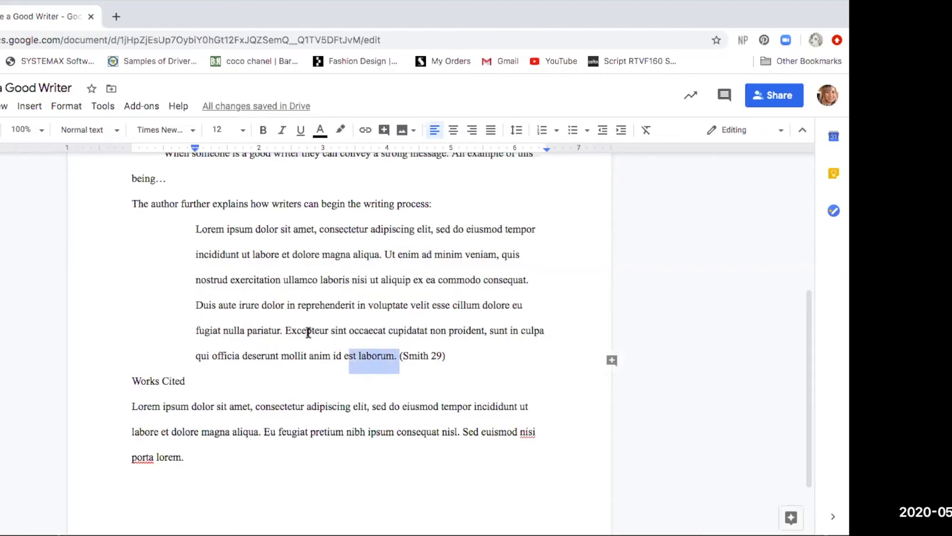
pyautogui.moveTo(400, 358); pyautogui.dragTo(451, 361)
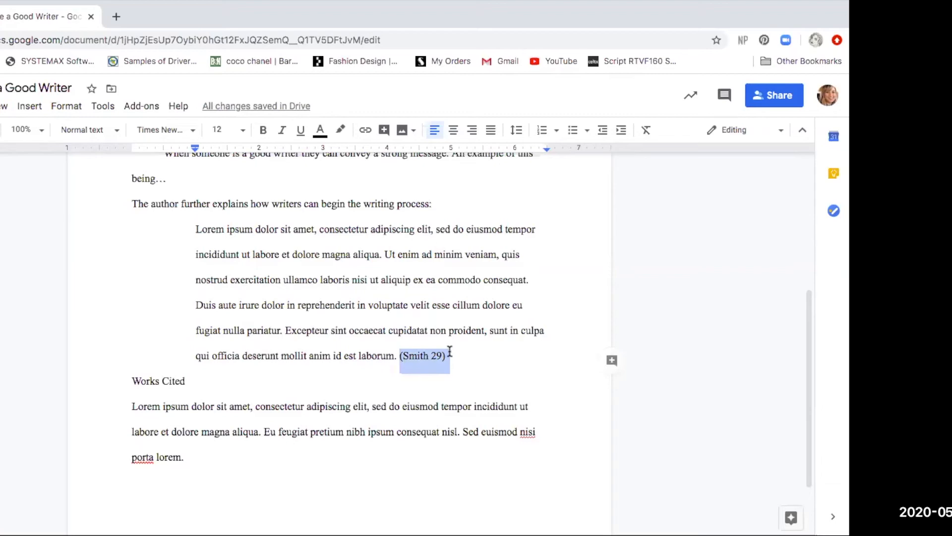
pyautogui.click(451, 354)
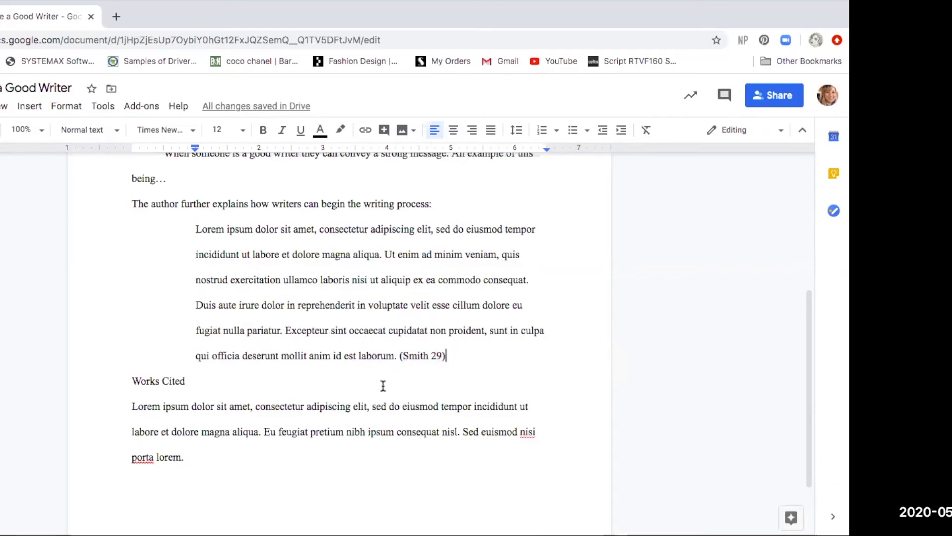
# - Insert a page break before the "Works Cited" heading so it starts on a new page
pyautogui.scroll(-2, 383, 386)
pyautogui.click(130, 296)
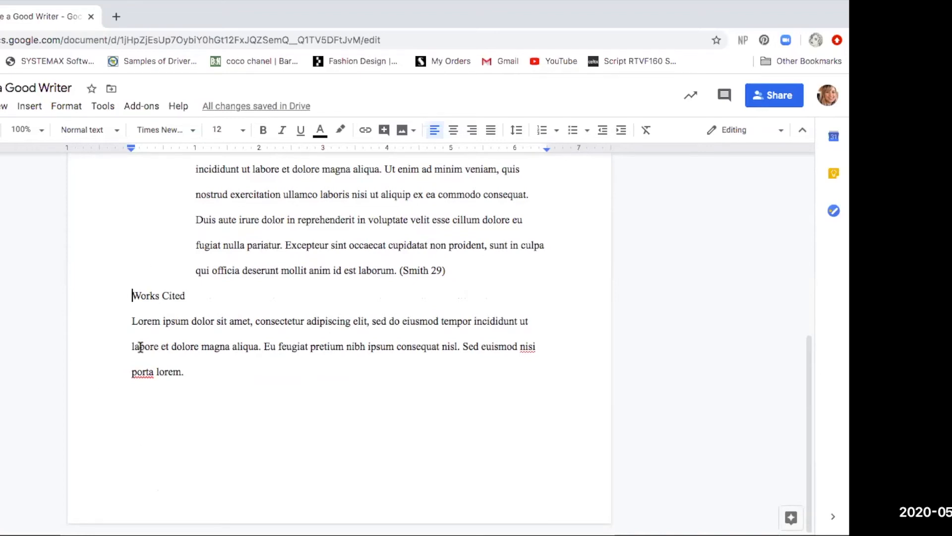
pyautogui.scroll(5, 201, 347)
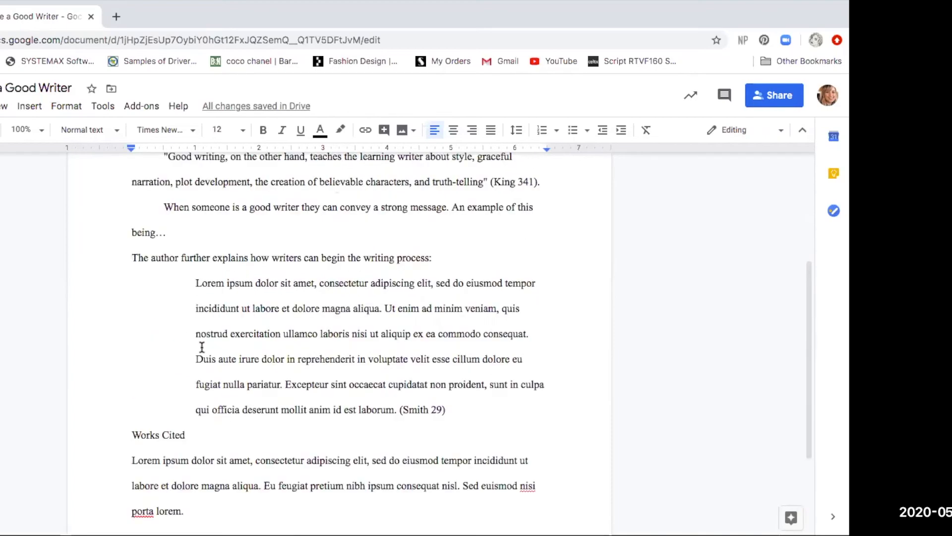
pyautogui.scroll(1, 202, 347)
pyautogui.scroll(-7, 202, 347)
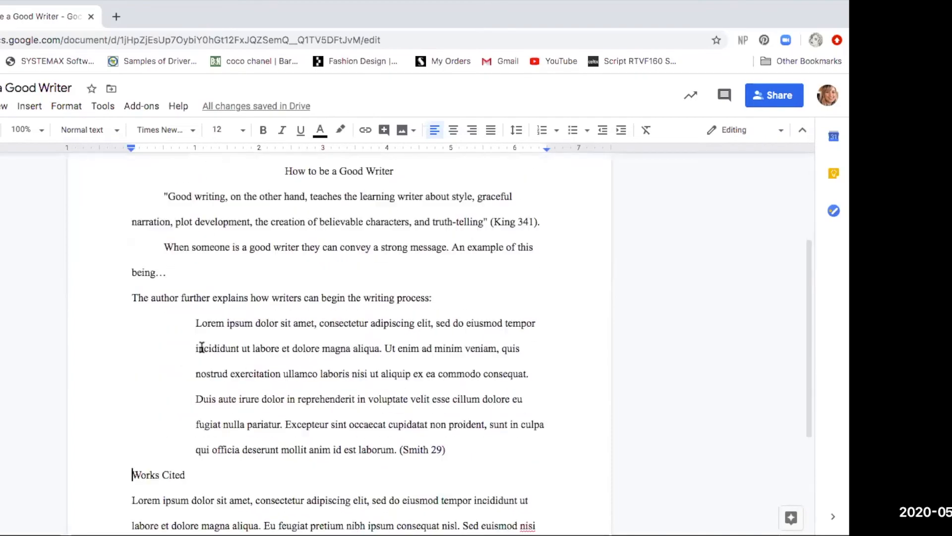
pyautogui.moveTo(131, 296); pyautogui.dragTo(177, 379)
pyautogui.click(144, 307)
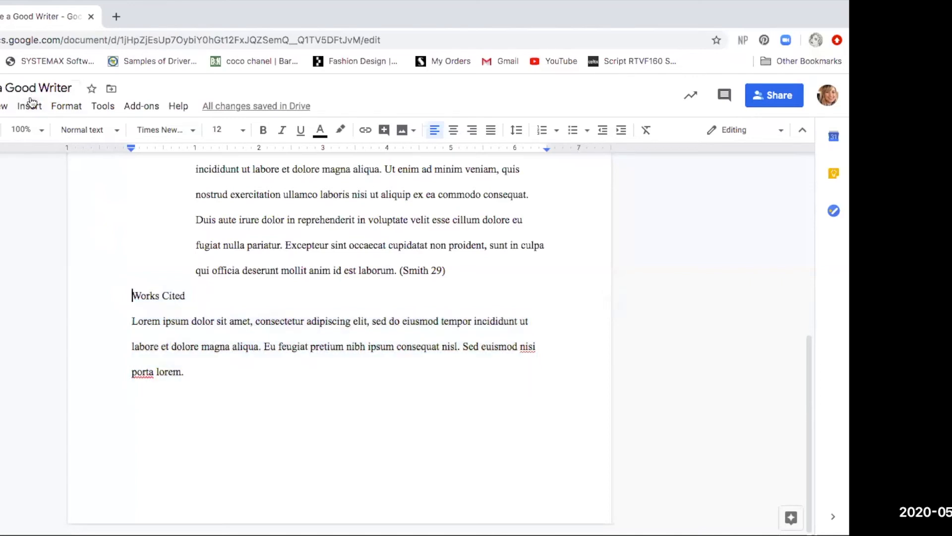
pyautogui.click(30, 107)
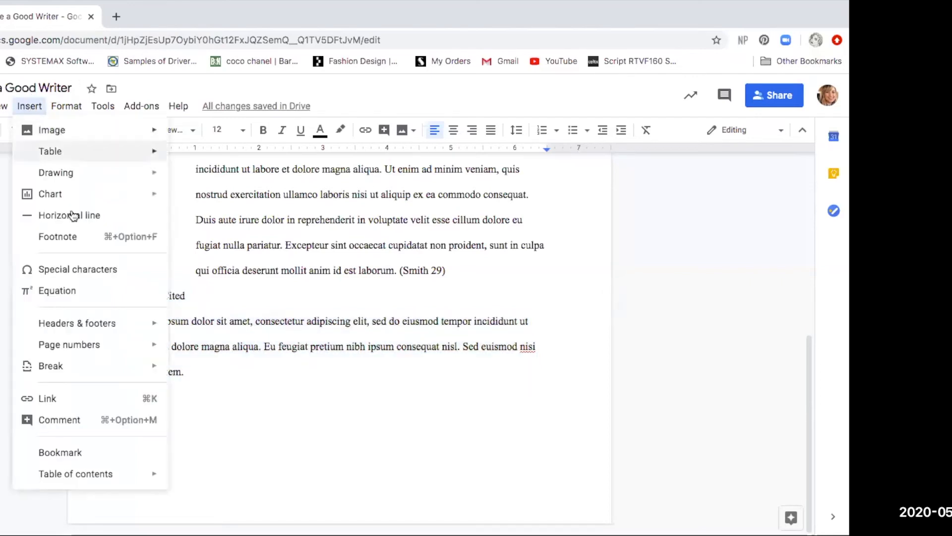
pyautogui.moveTo(72, 379)
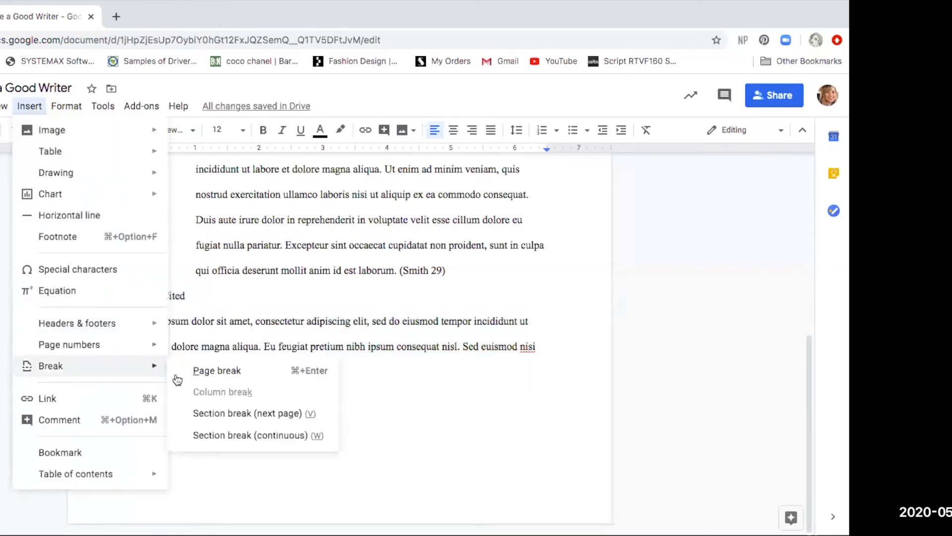
pyautogui.click(217, 376)
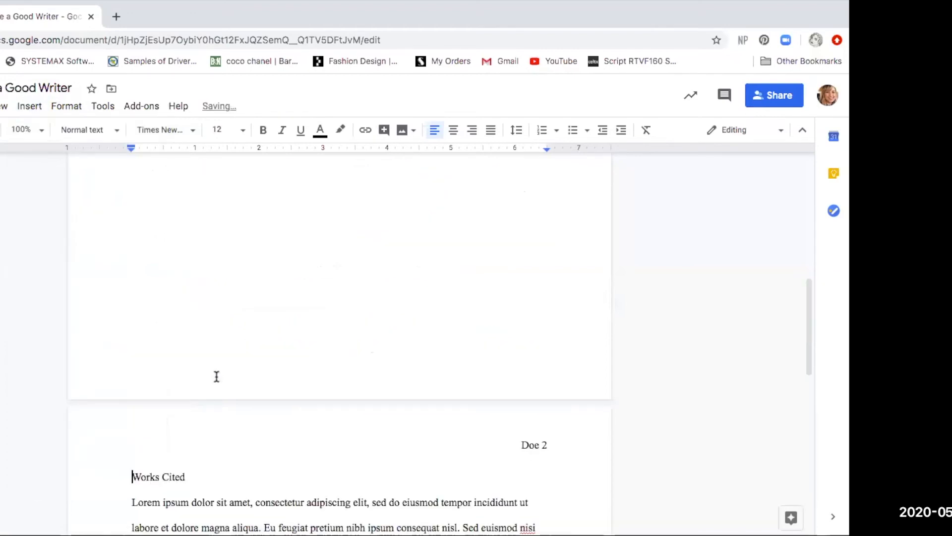
# - Center the "Works Cited" heading at the start of the second page
pyautogui.scroll(-5, 217, 376)
pyautogui.scroll(2, 215, 377)
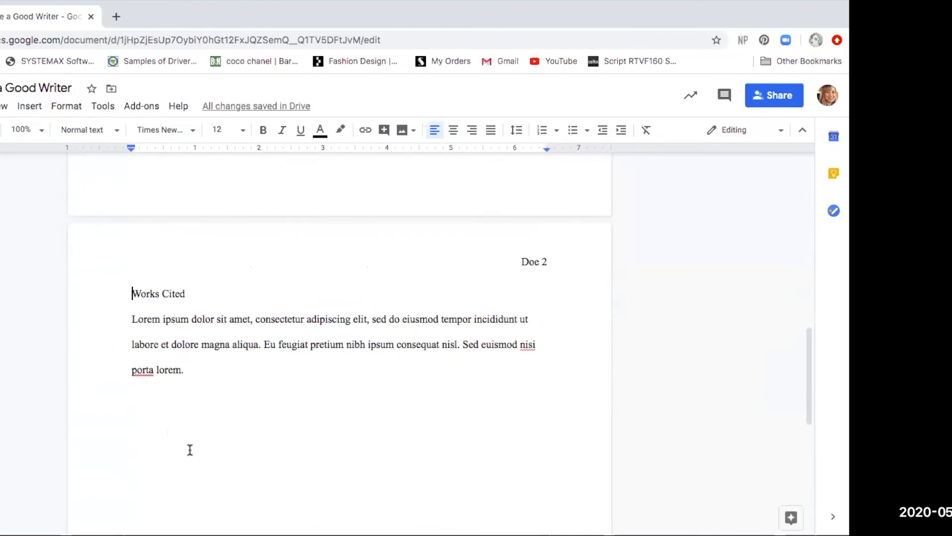
pyautogui.scroll(-1, 189, 449)
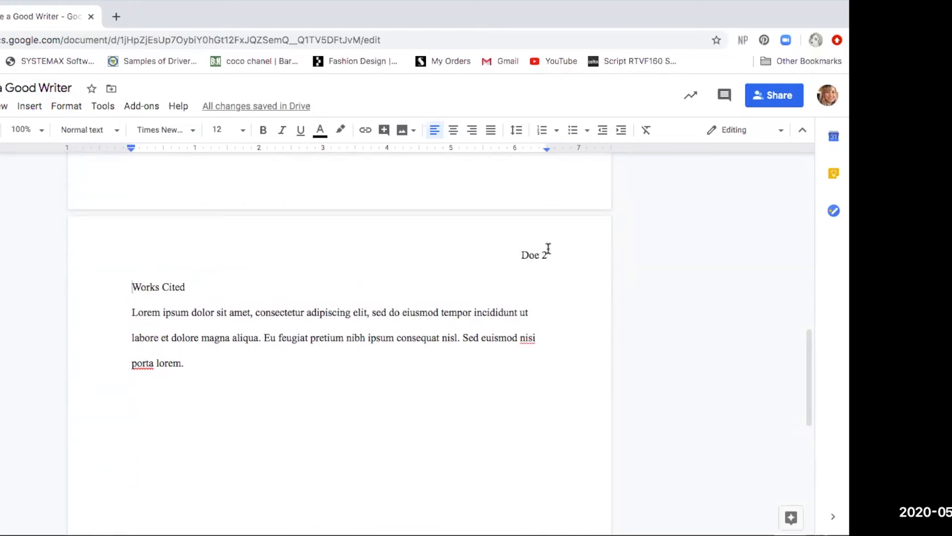
pyautogui.scroll(7, 522, 252)
pyautogui.scroll(-7, 134, 261)
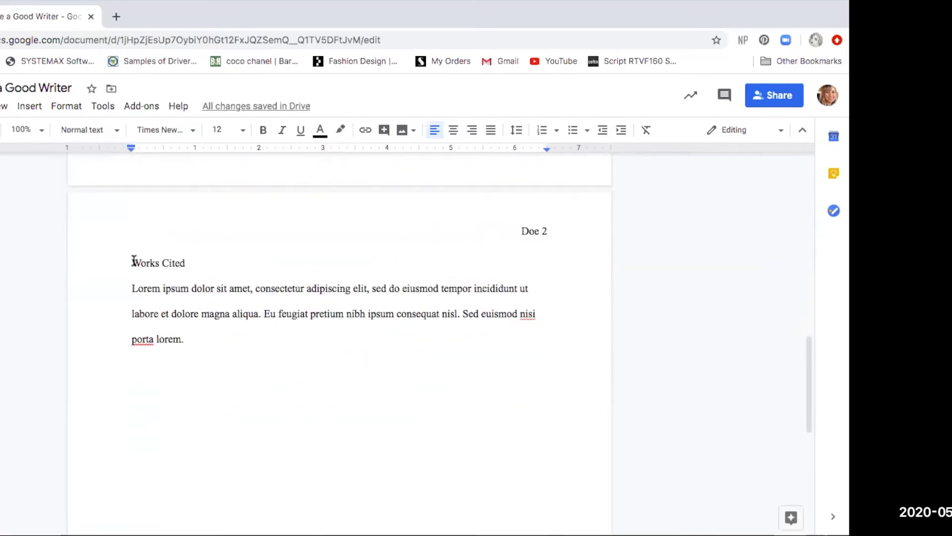
pyautogui.moveTo(146, 260); pyautogui.dragTo(186, 263)
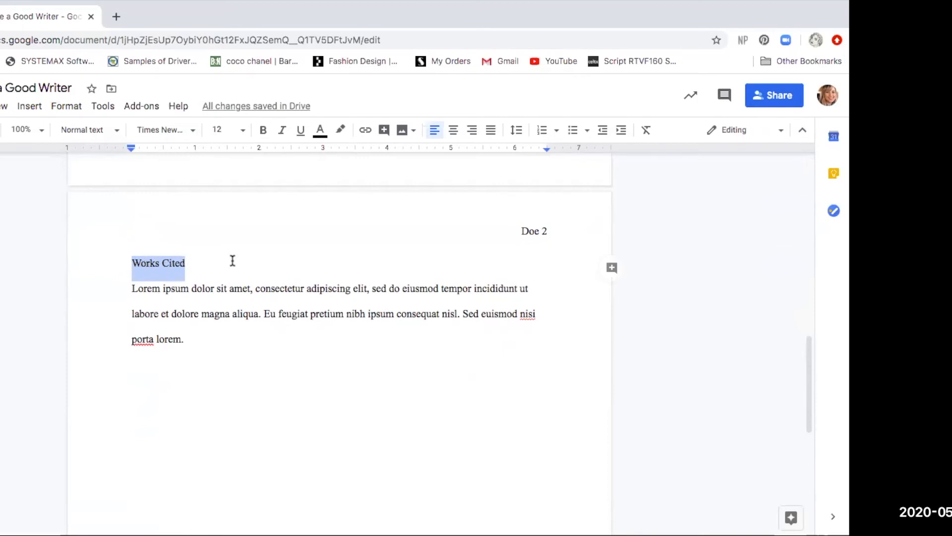
pyautogui.click(453, 130)
# - Apply a hanging special indent of 0.5 inches to the entry below the "Works Cited" heading
pyautogui.click(128, 288)
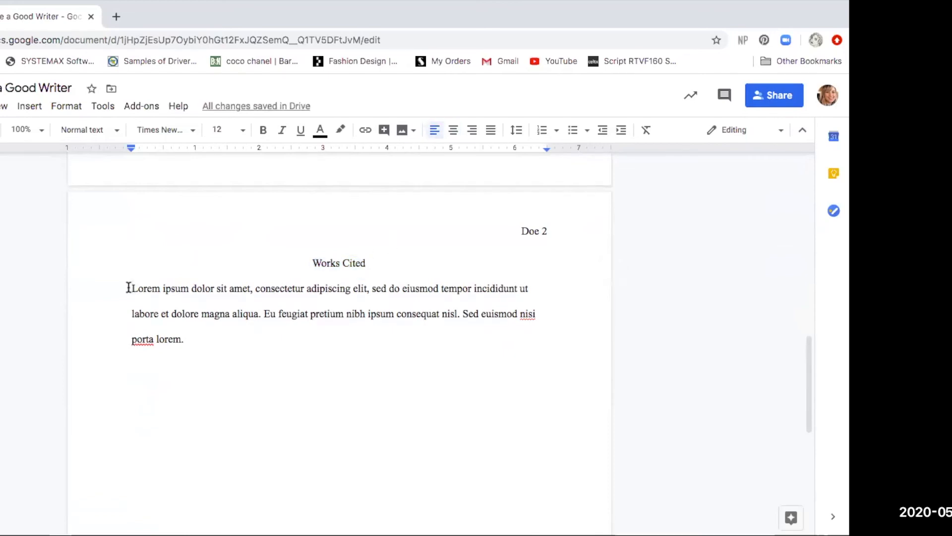
pyautogui.moveTo(130, 288); pyautogui.dragTo(184, 341)
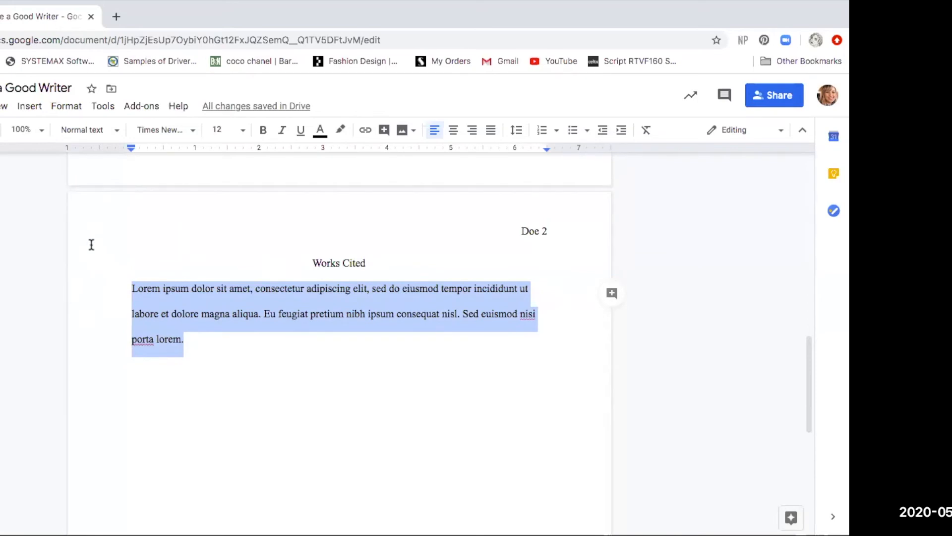
pyautogui.click(65, 107)
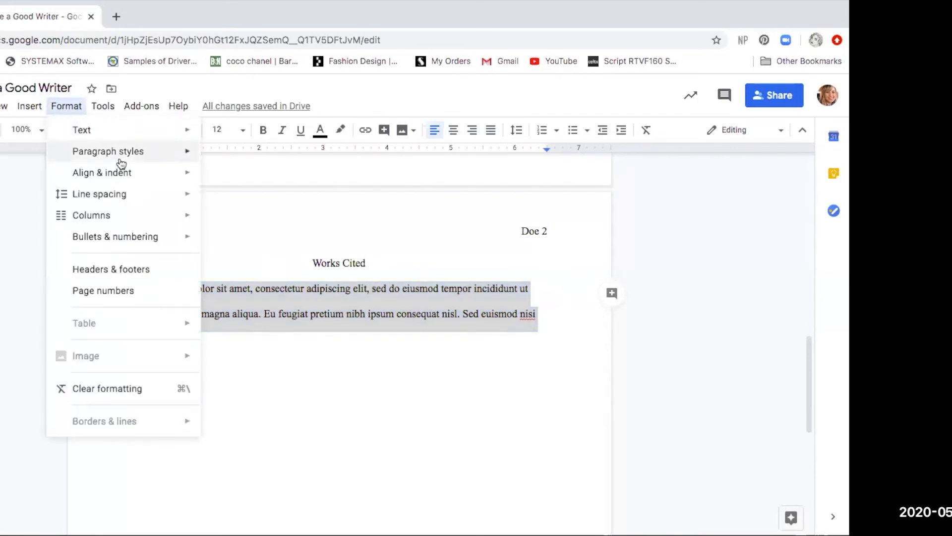
pyautogui.moveTo(120, 180)
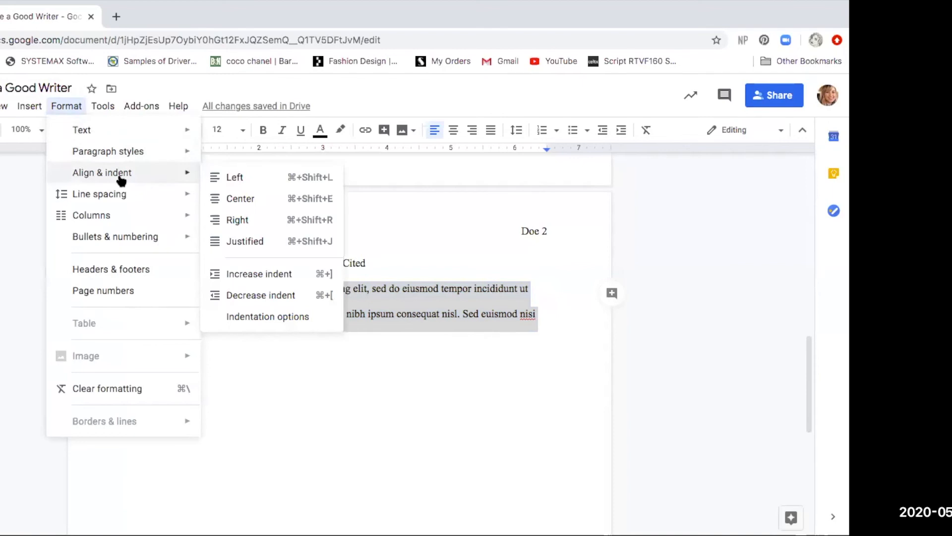
pyautogui.click(262, 321)
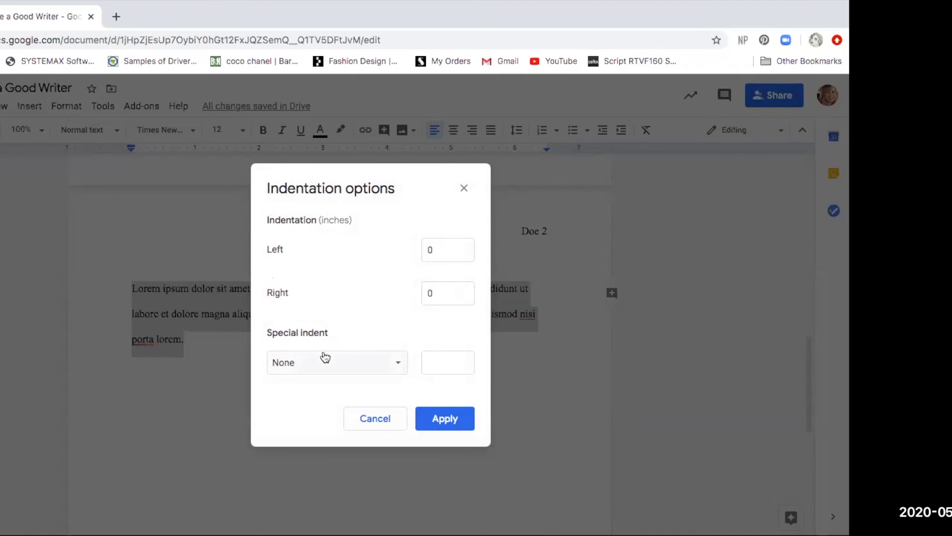
pyautogui.click(376, 375)
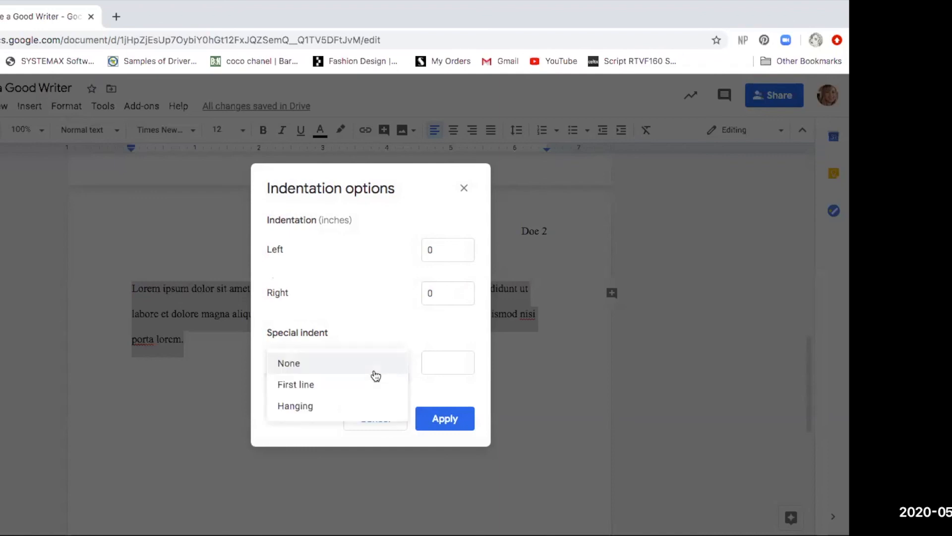
pyautogui.click(372, 408)
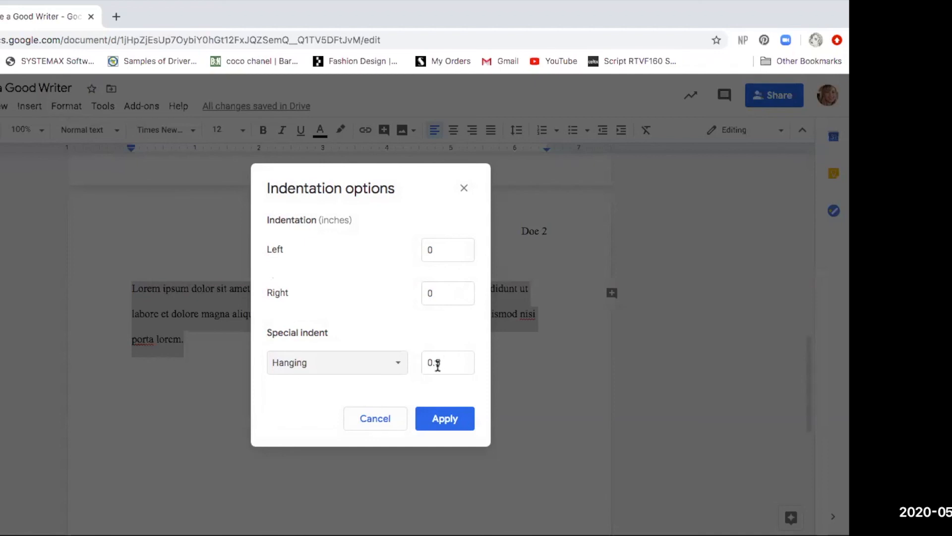
pyautogui.click(452, 419)
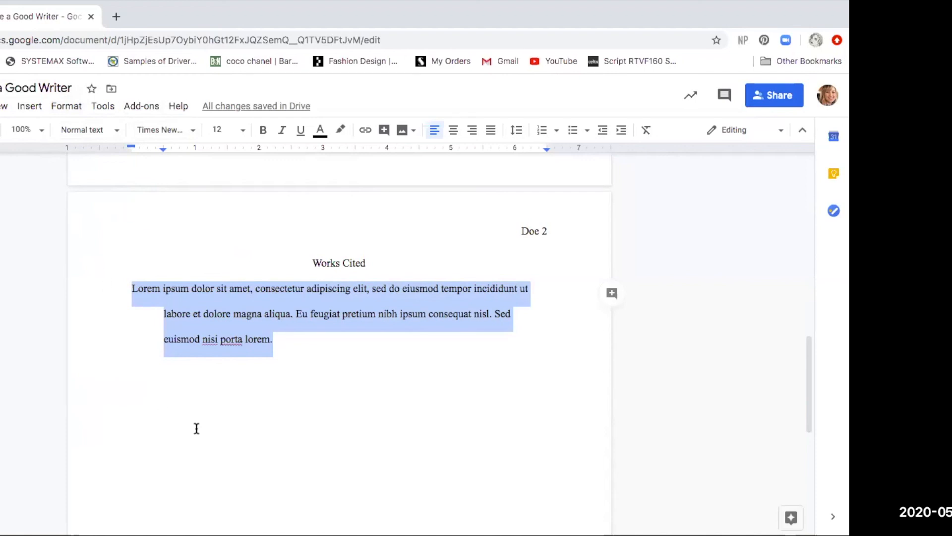
pyautogui.click(226, 332)
pyautogui.scroll(-1, 233, 308)
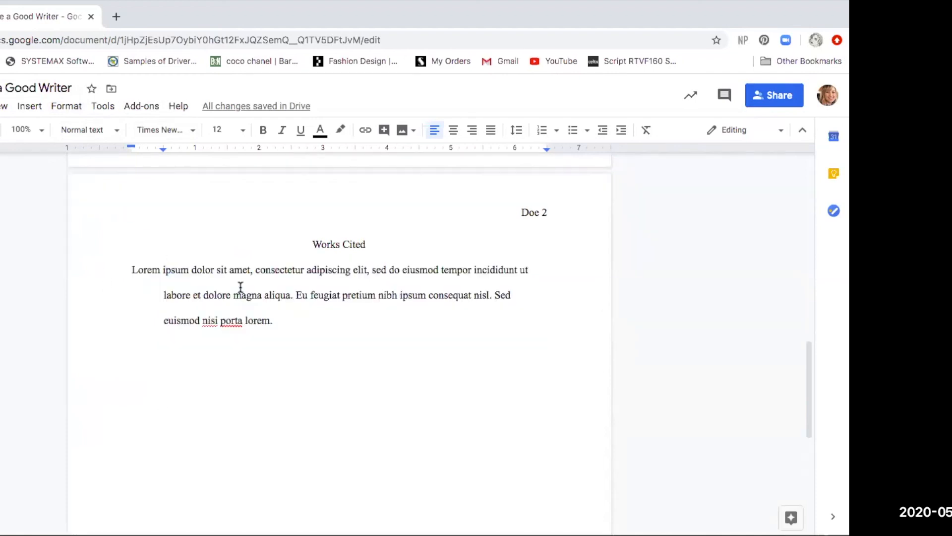